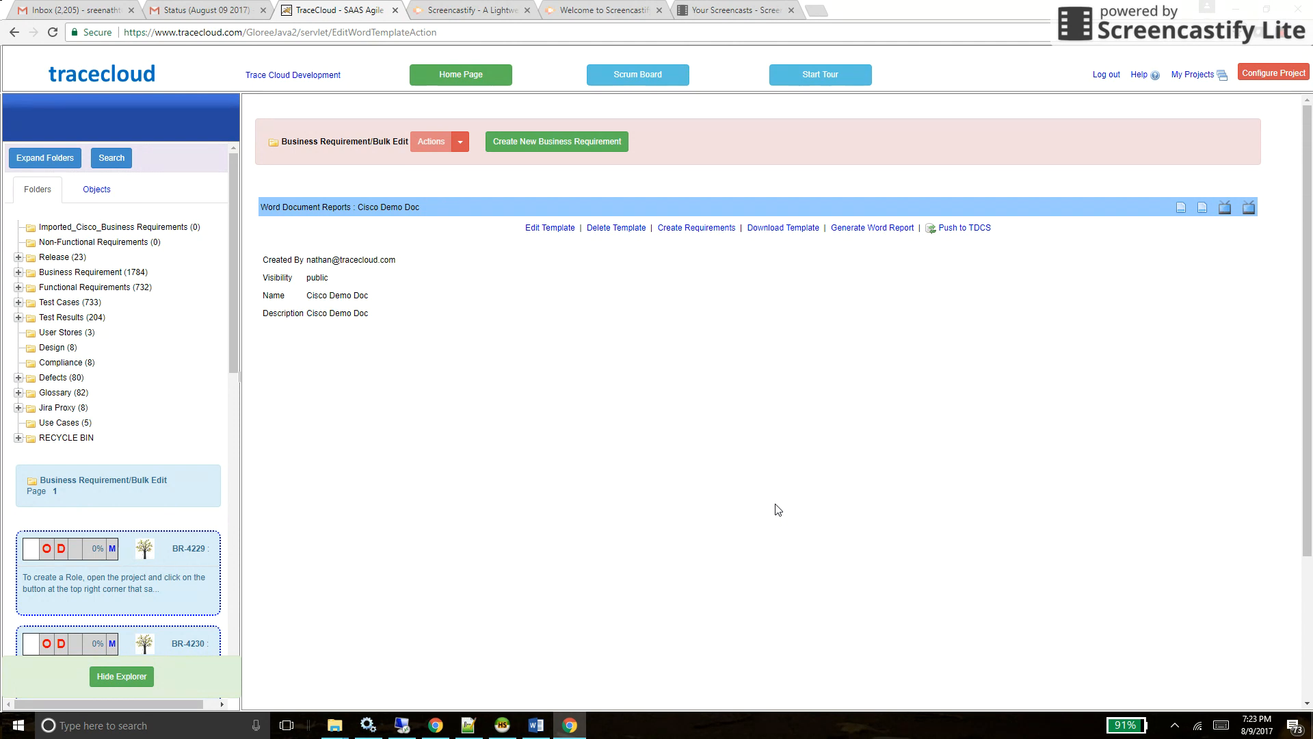
- Open the saved Word report Cisco Demo Doc from the project's home page
click(459, 74)
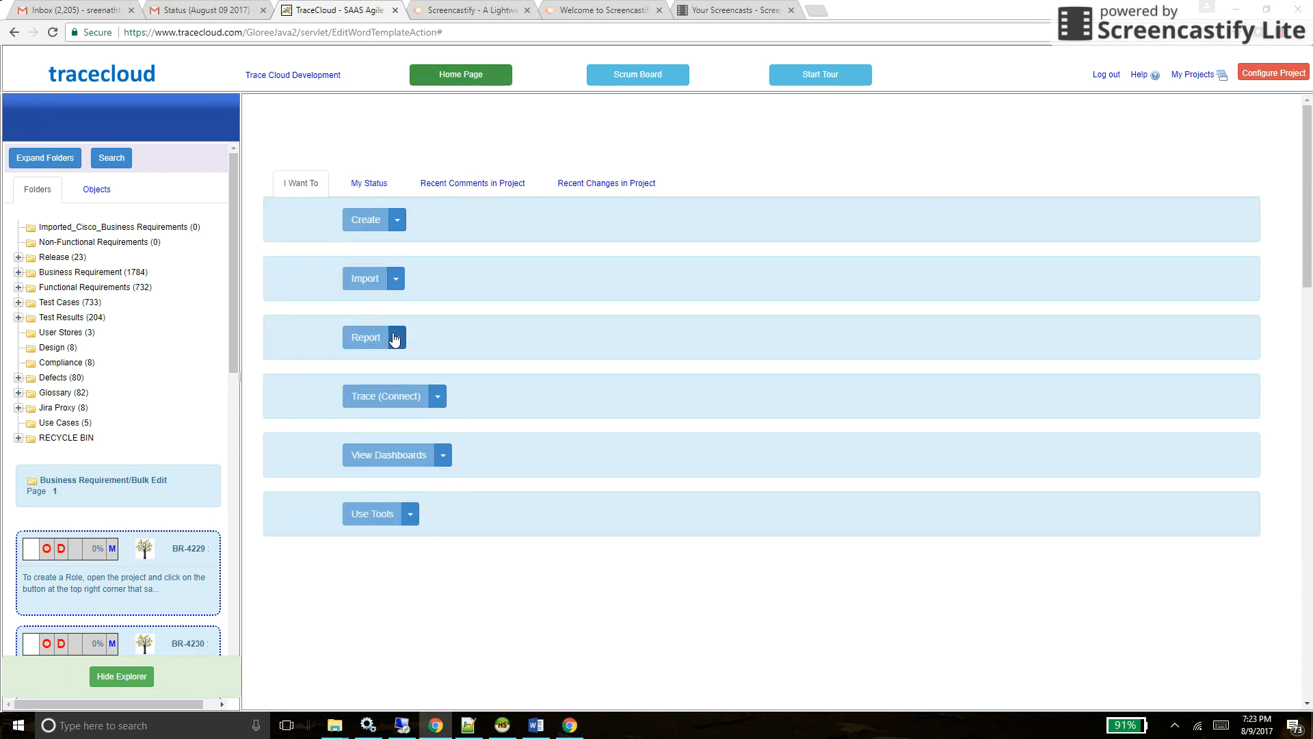
click(395, 338)
click(388, 364)
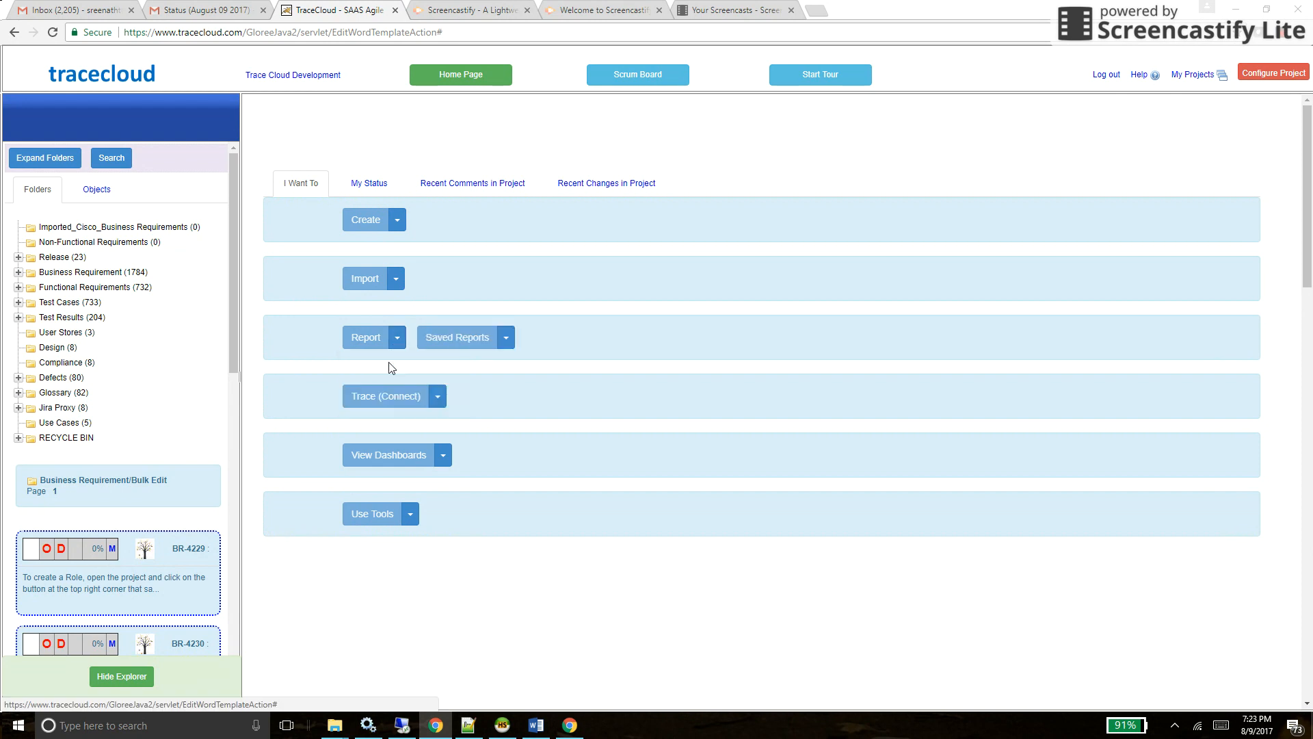
click(506, 338)
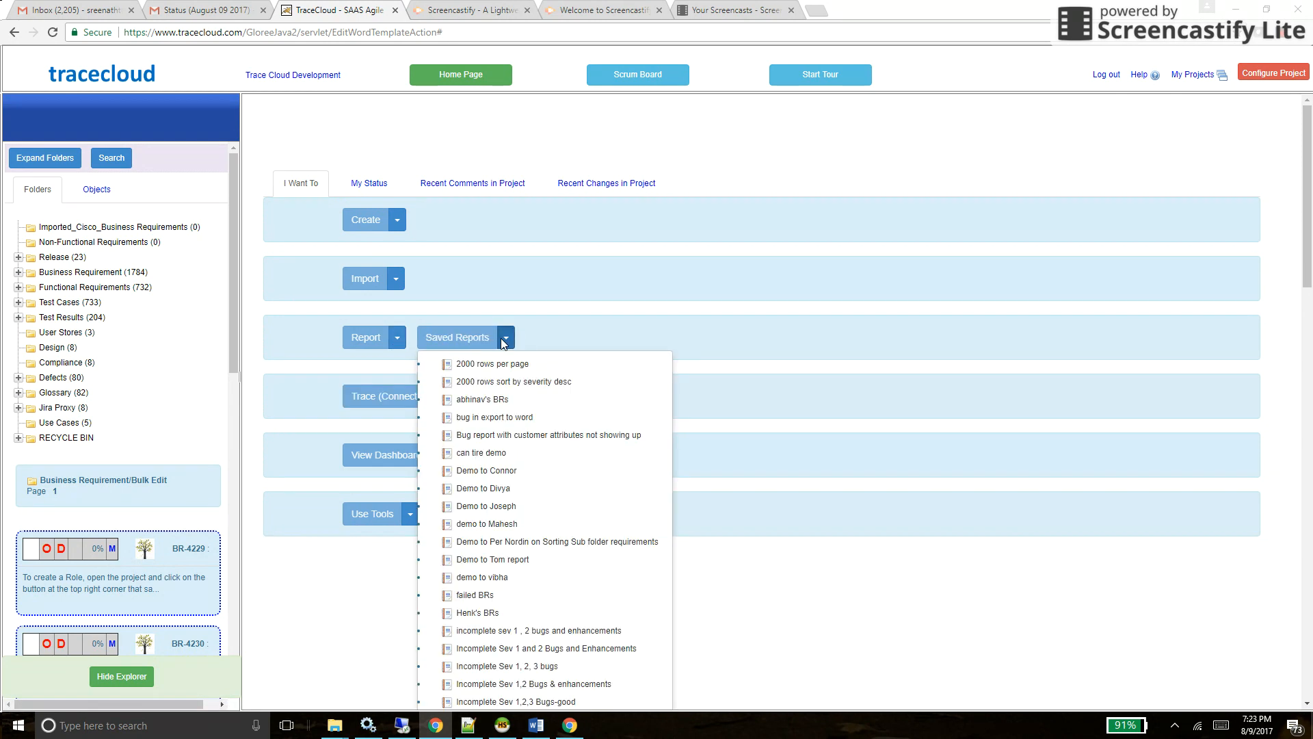
scroll(478, 498, down, 15)
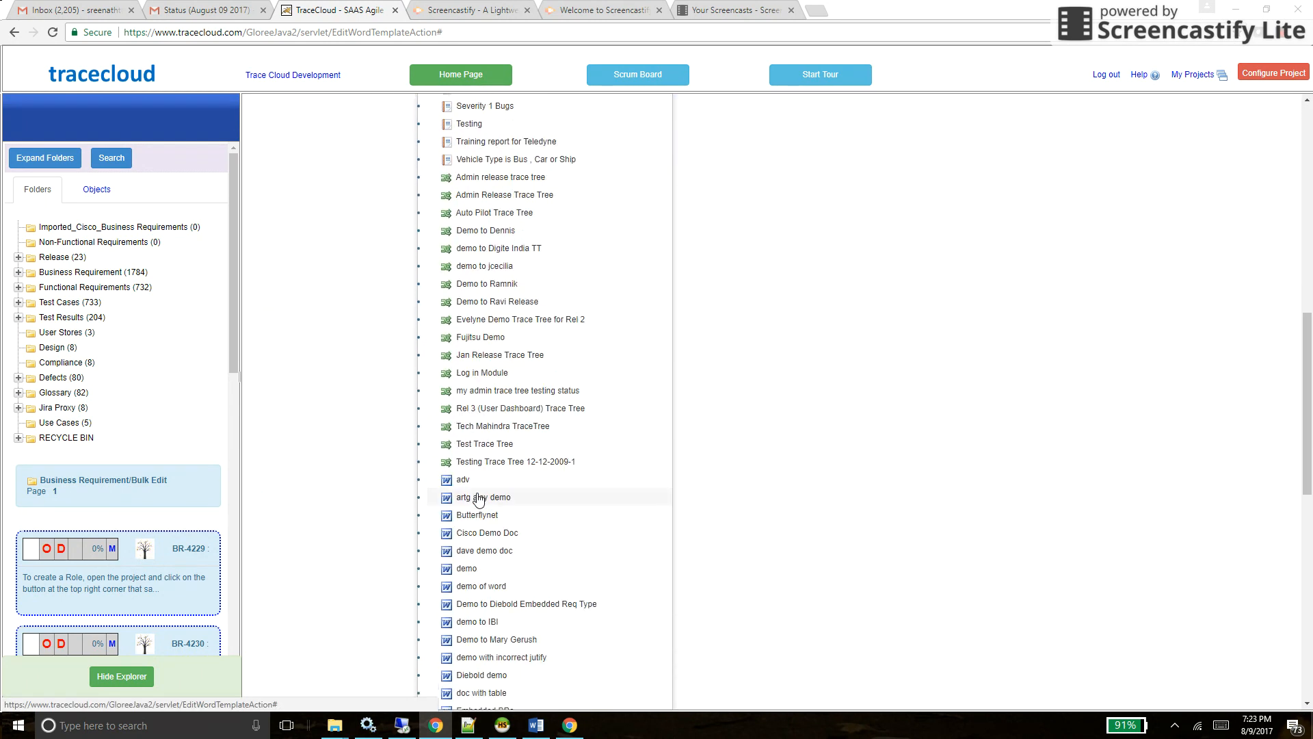
click(472, 533)
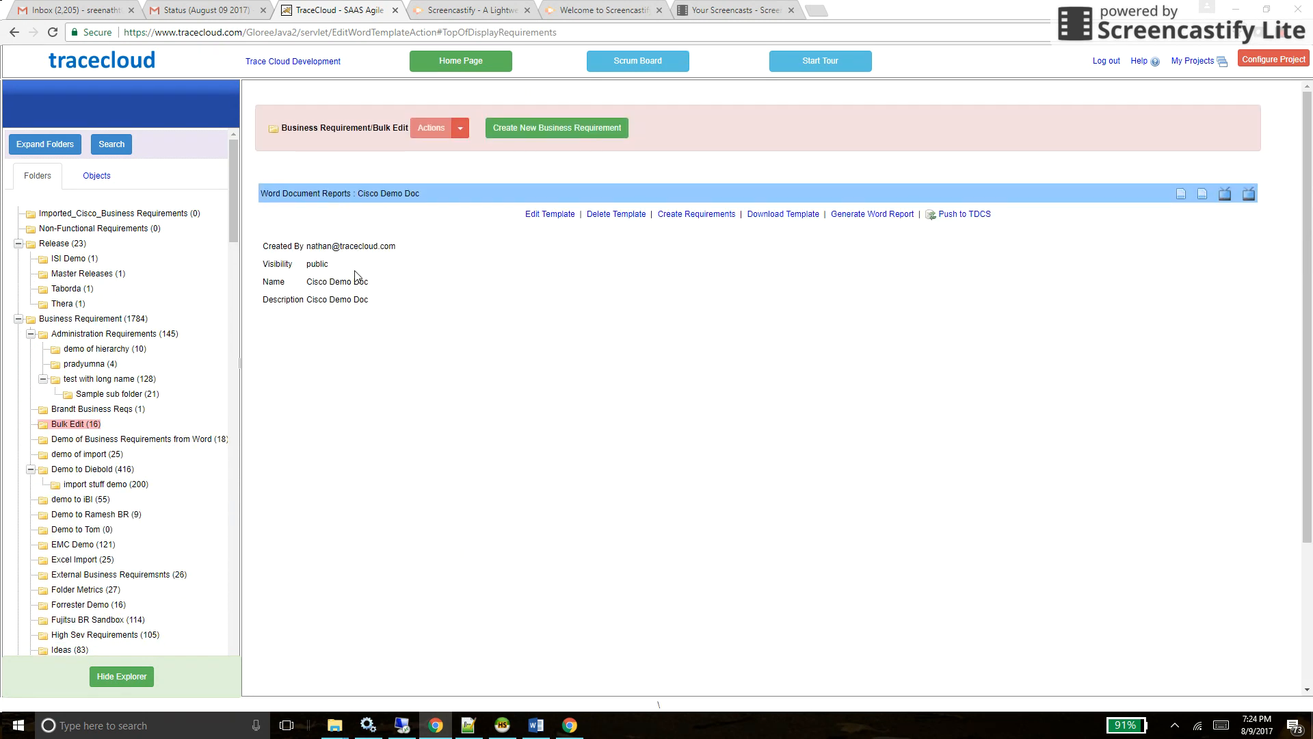
- Start an import from Word for the Business Requirement folder
click(80, 319)
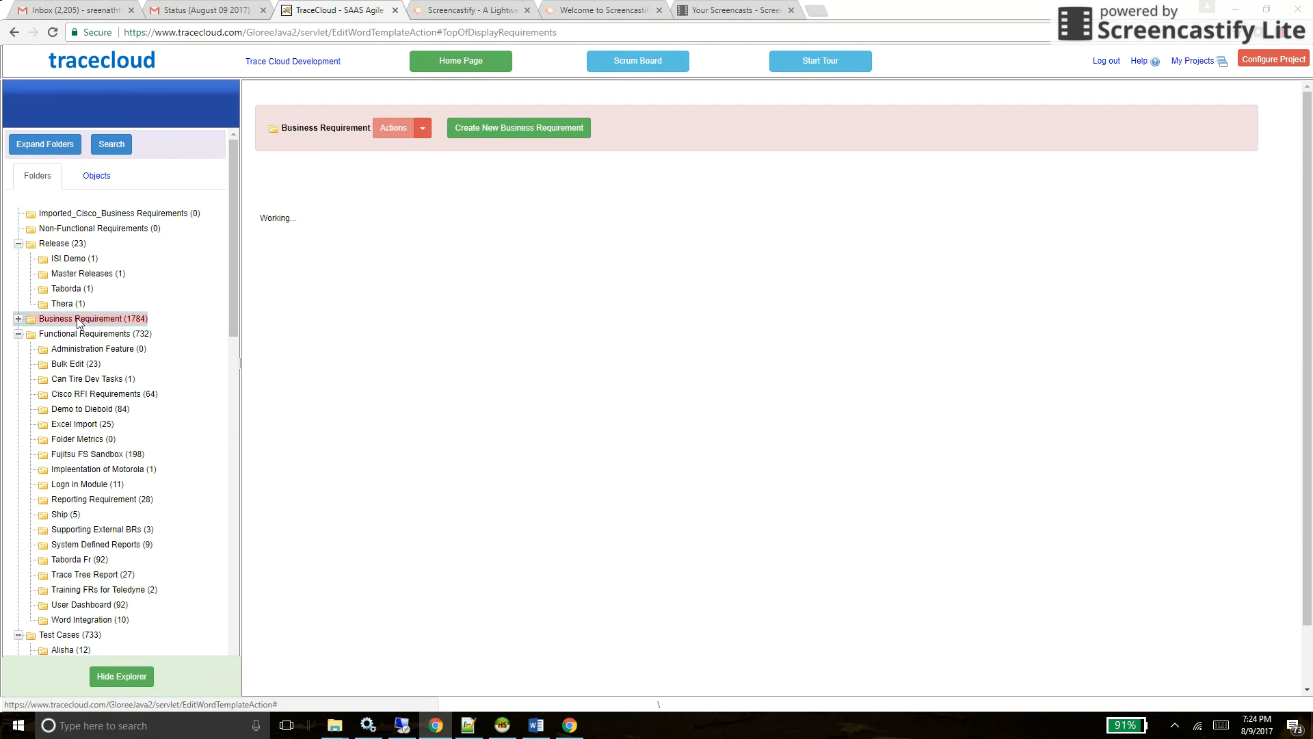
right_click(80, 320)
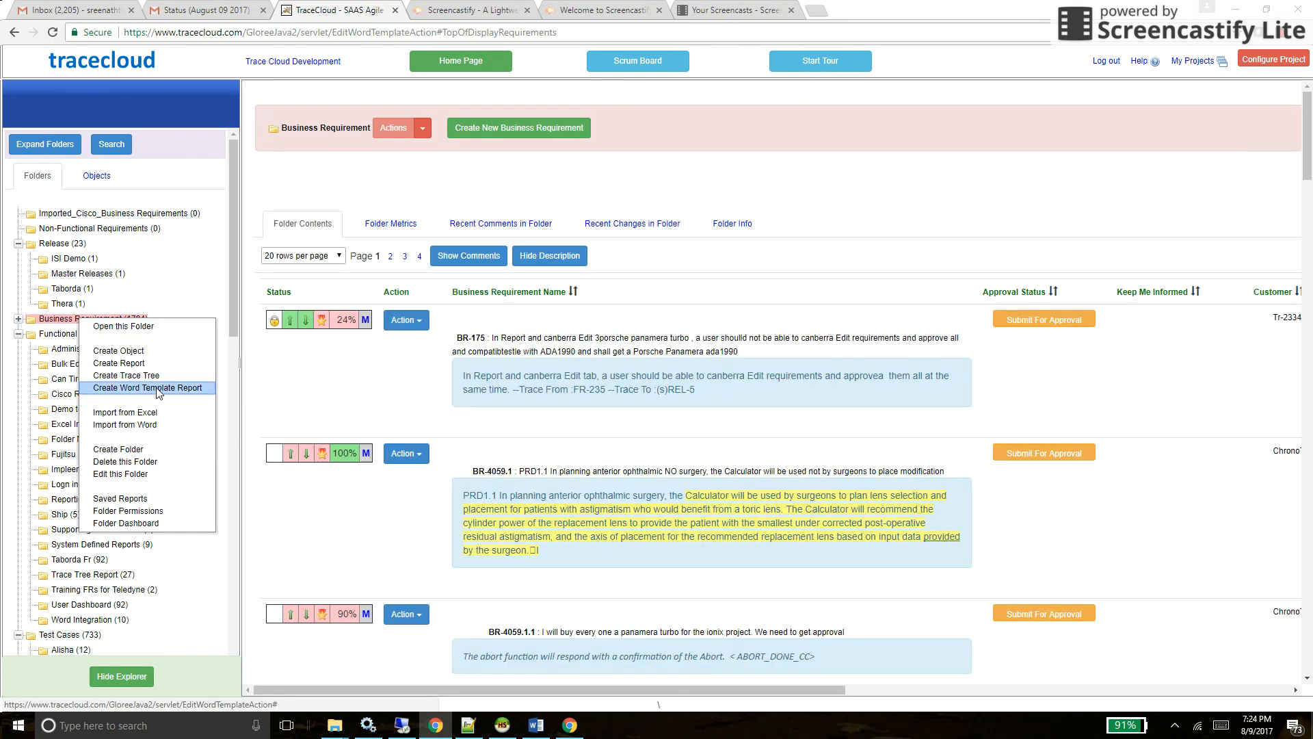
click(143, 425)
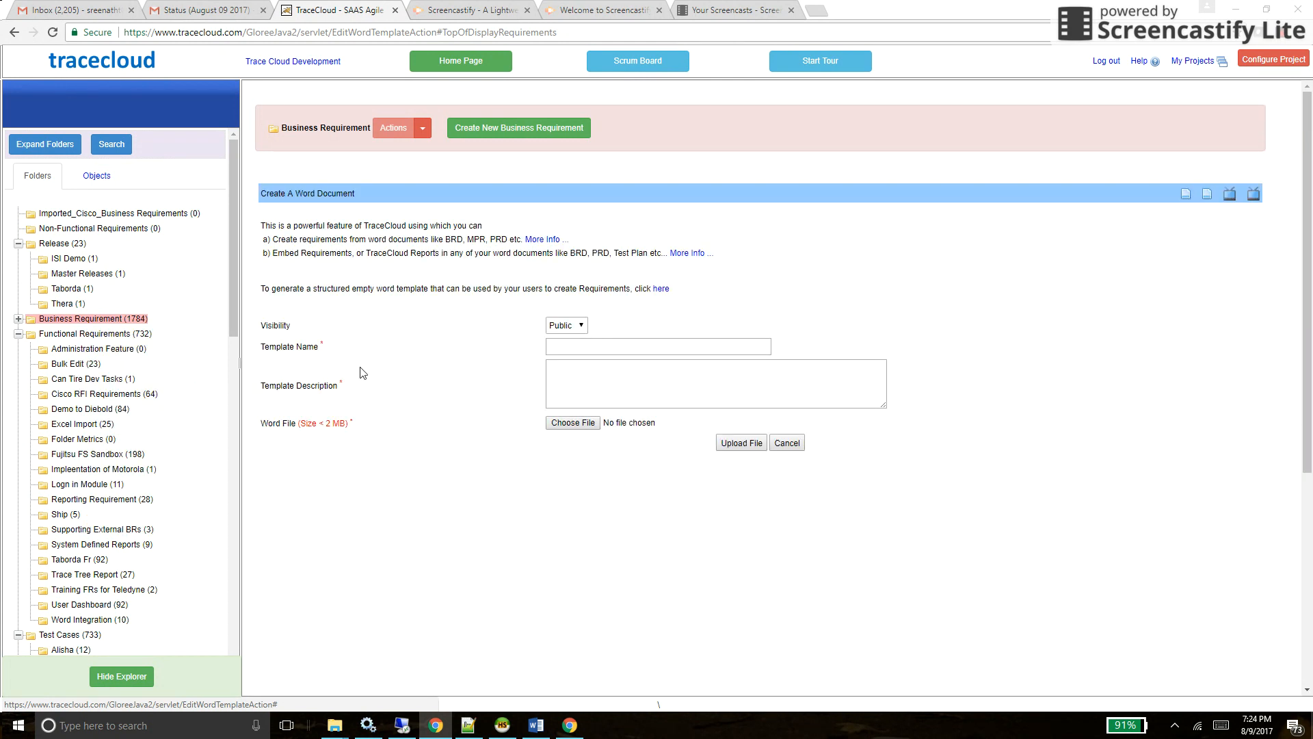
- Fill in "test" as template name and description, and choose Karina.docx from the Desktop as the Word file
click(589, 345)
text(test)
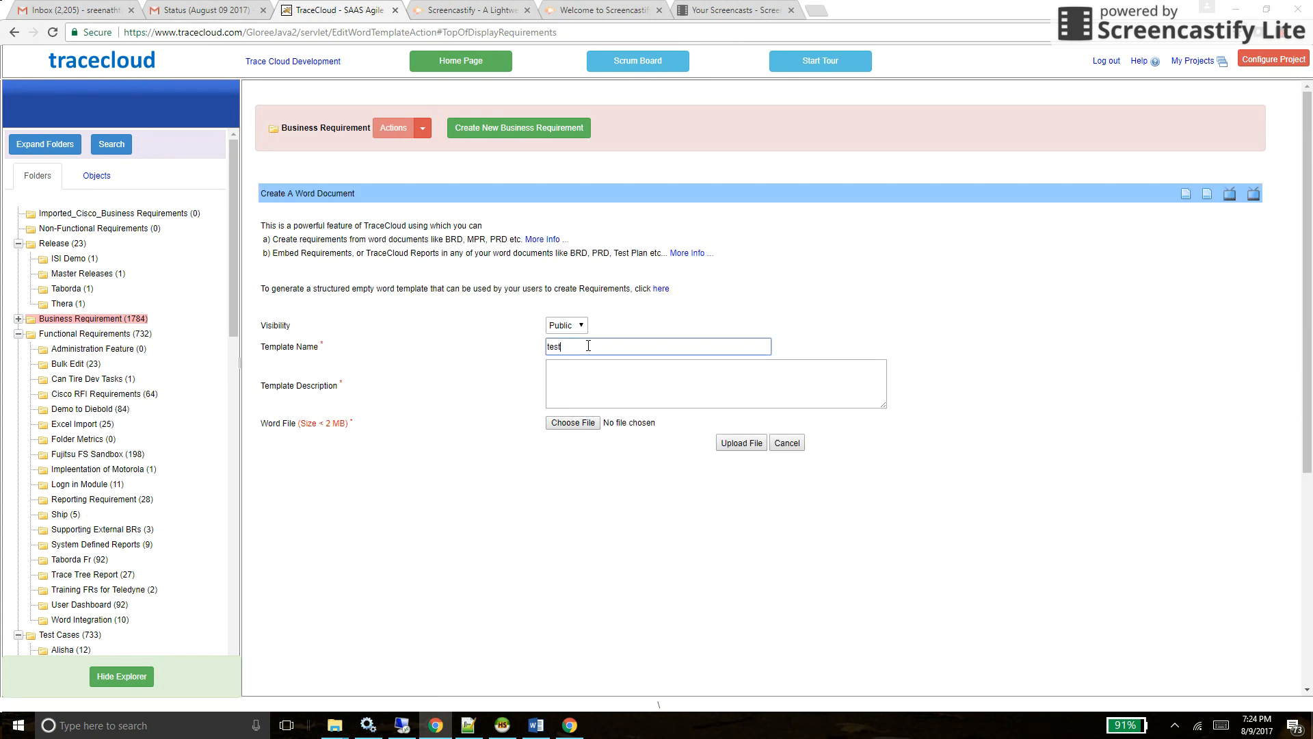
click(567, 381)
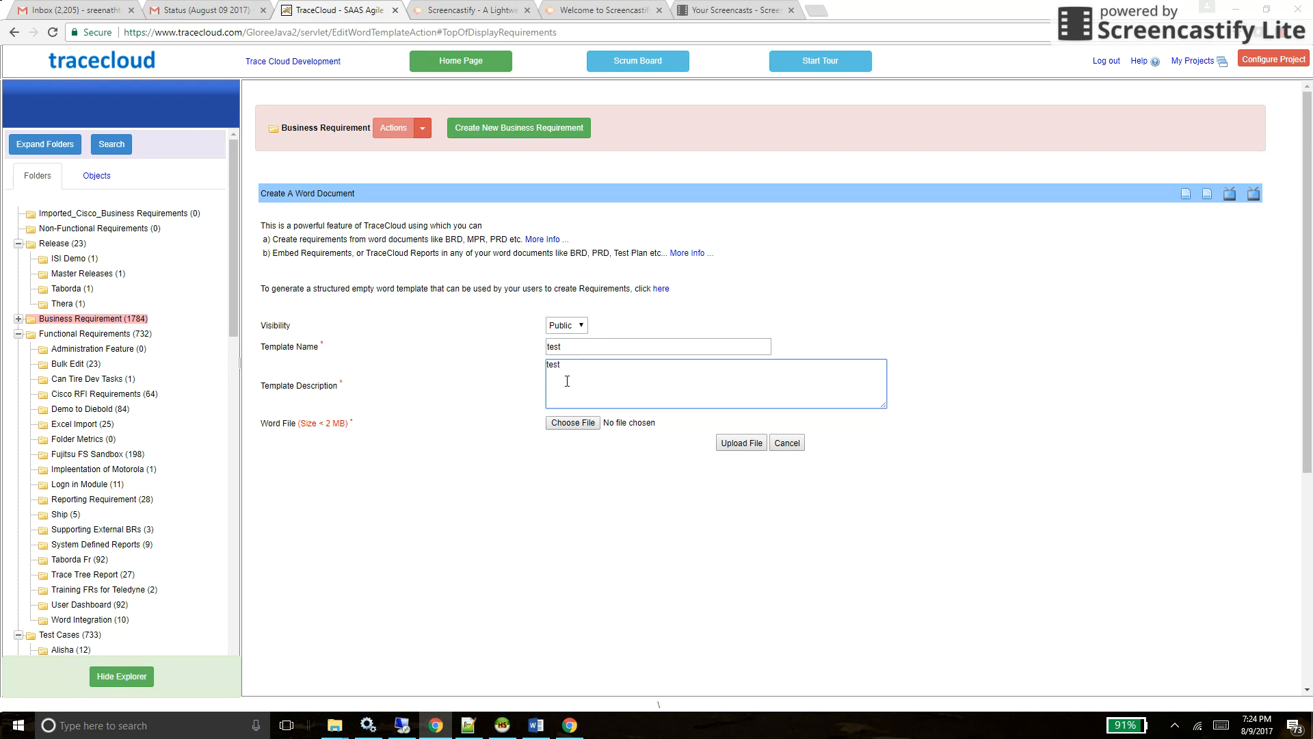
click(572, 423)
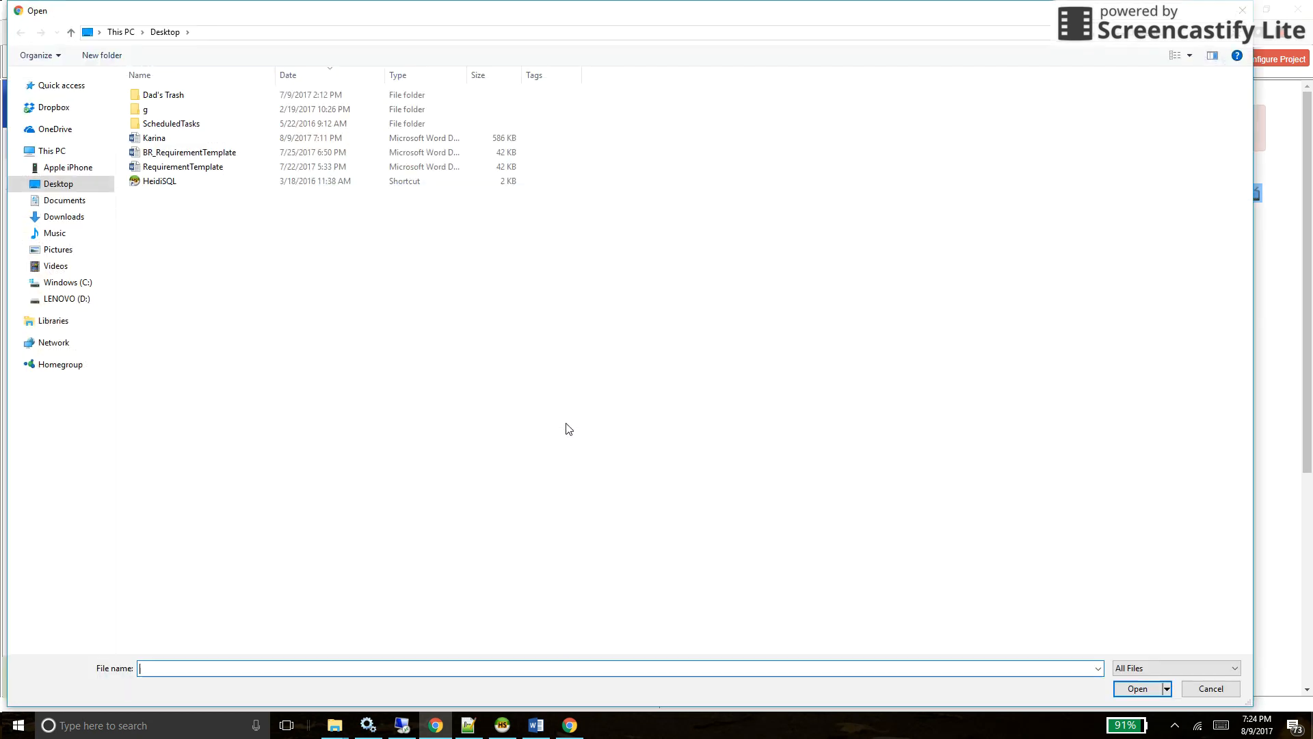
double_click(160, 139)
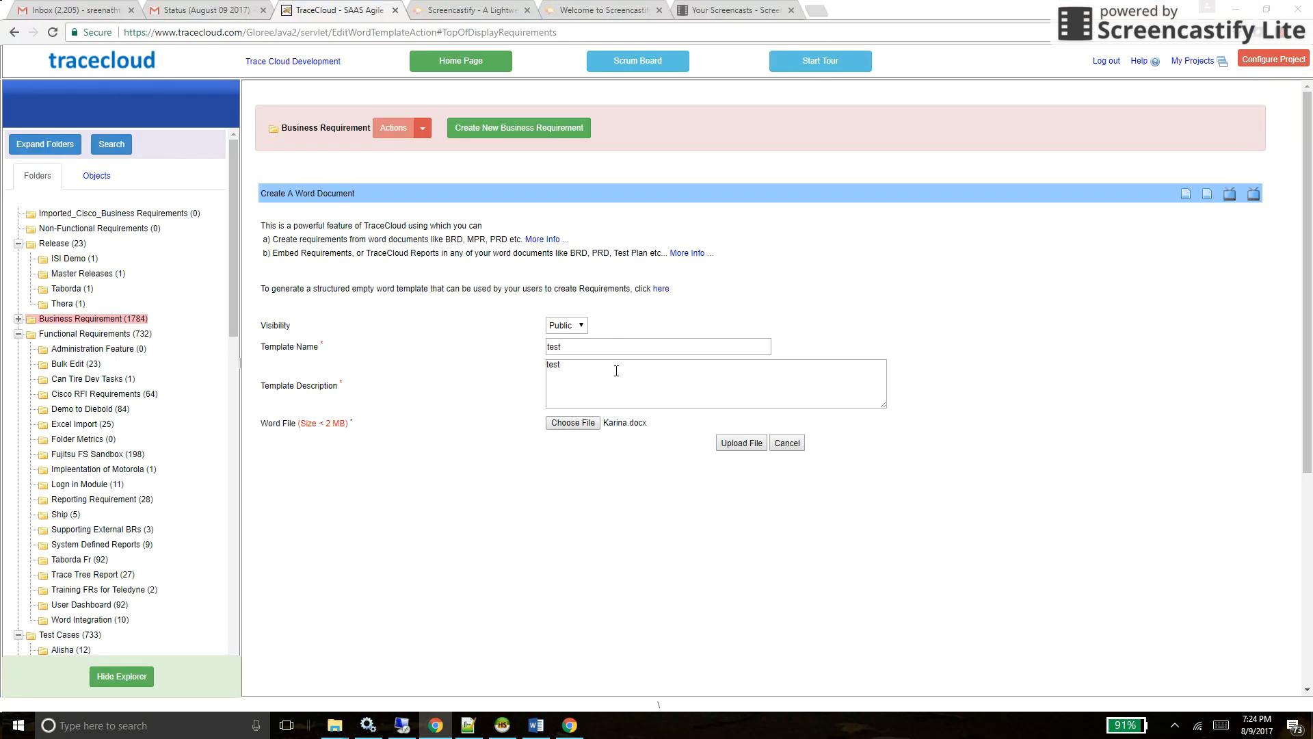
- Change the template name to "Demo of Requirement Import" and upload the file
double_click(568, 346)
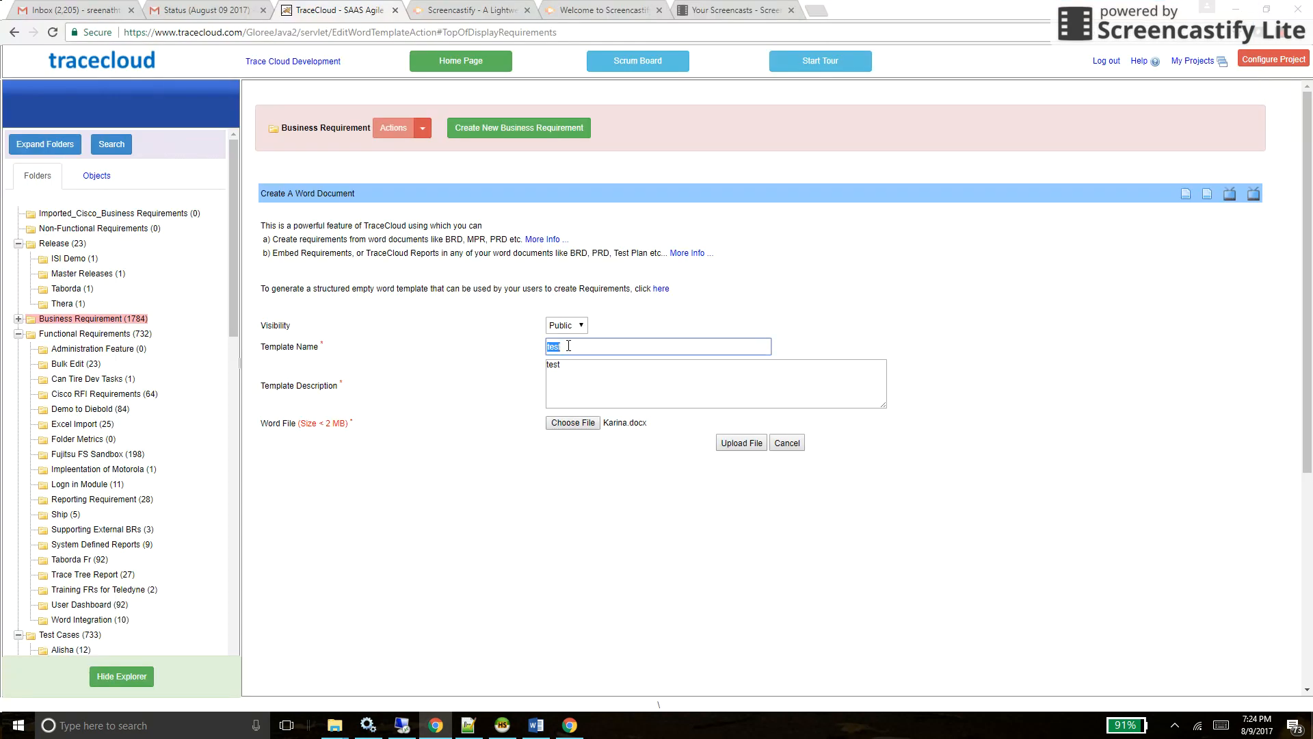
text(Demo of Requirement Import)
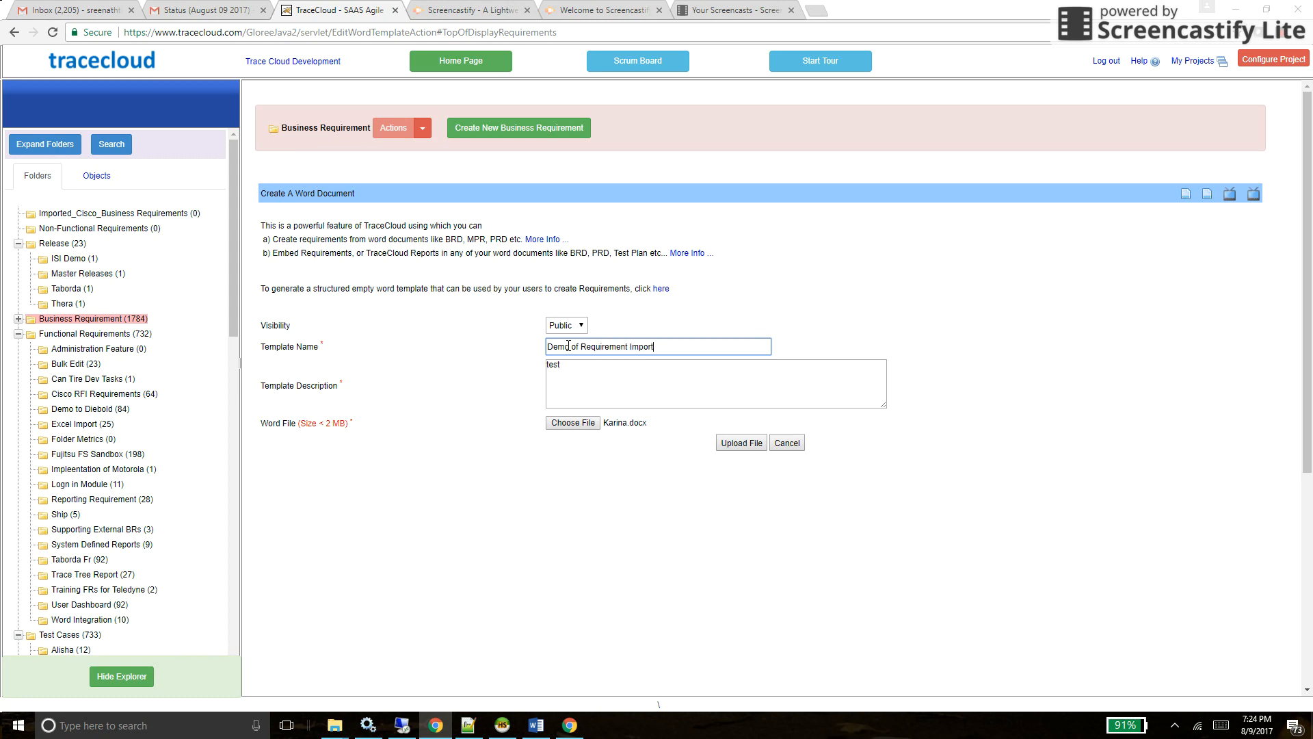
click(737, 445)
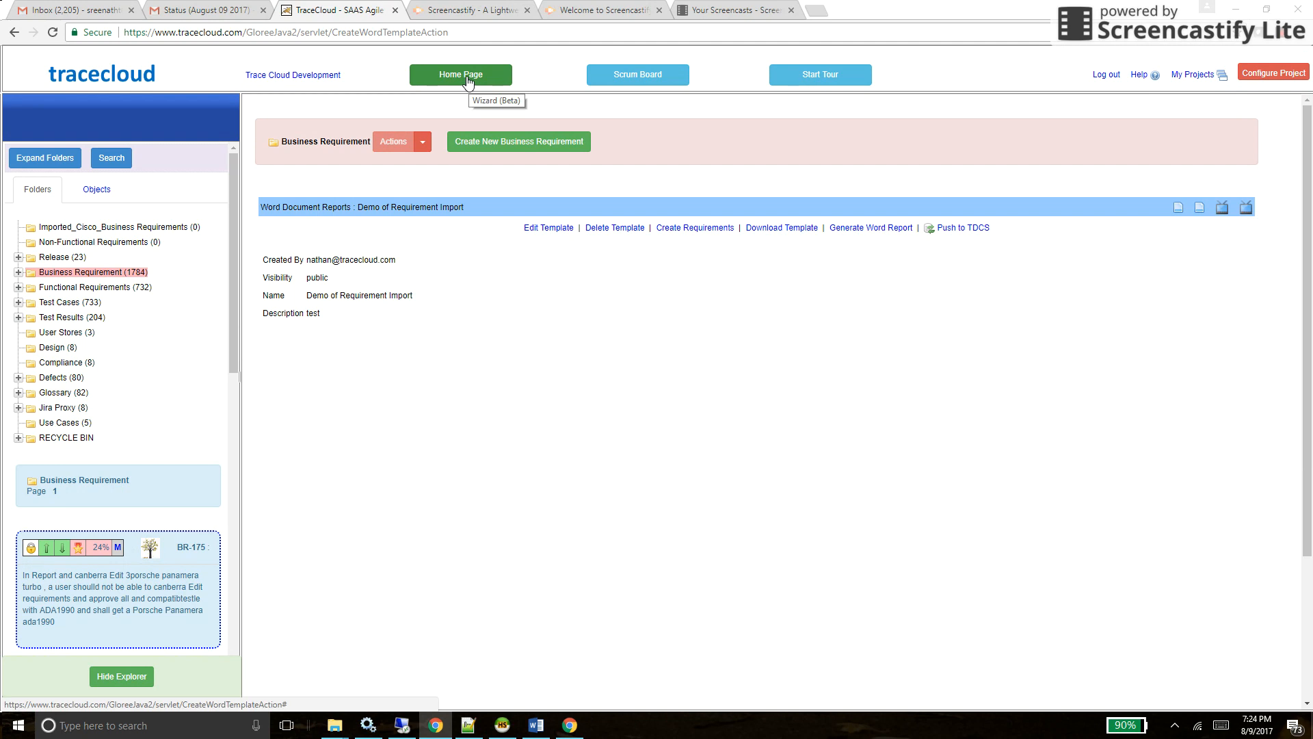
- Open the saved Word report "Demo of Requirement Import" from the project's home page
click(467, 81)
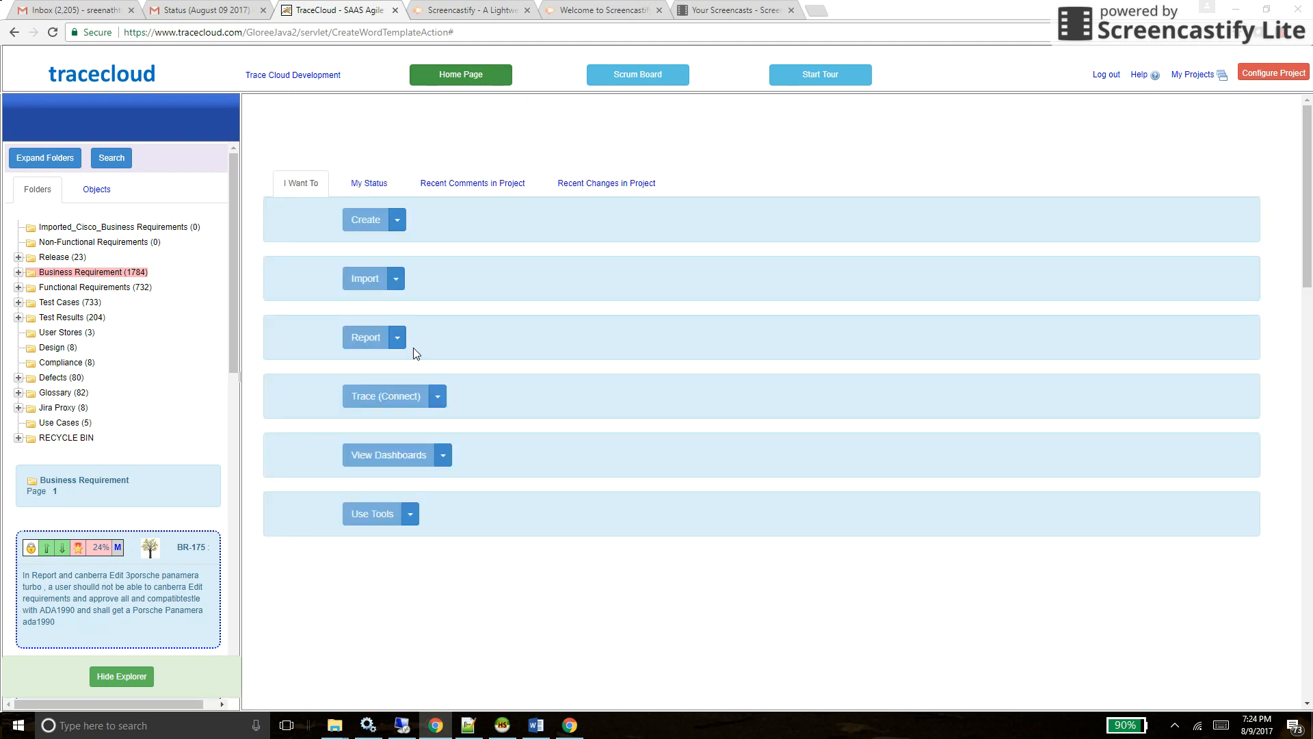
click(397, 336)
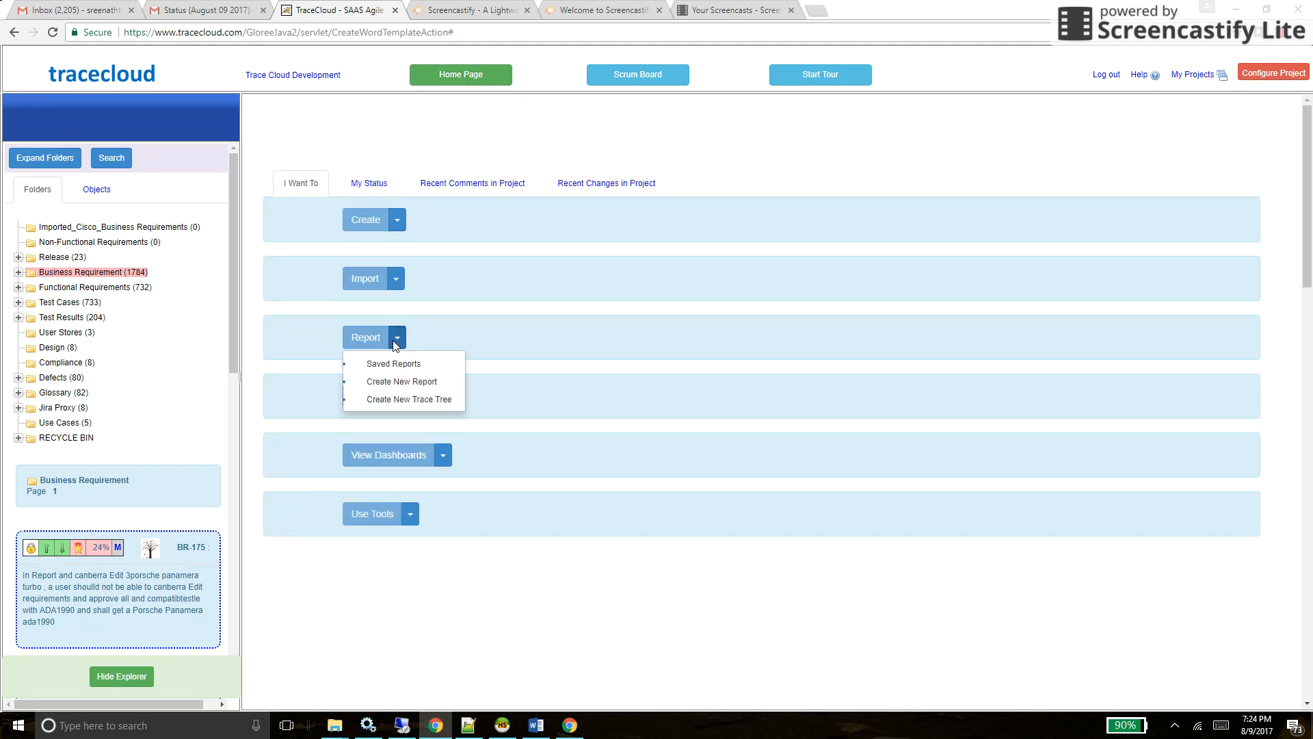
click(399, 366)
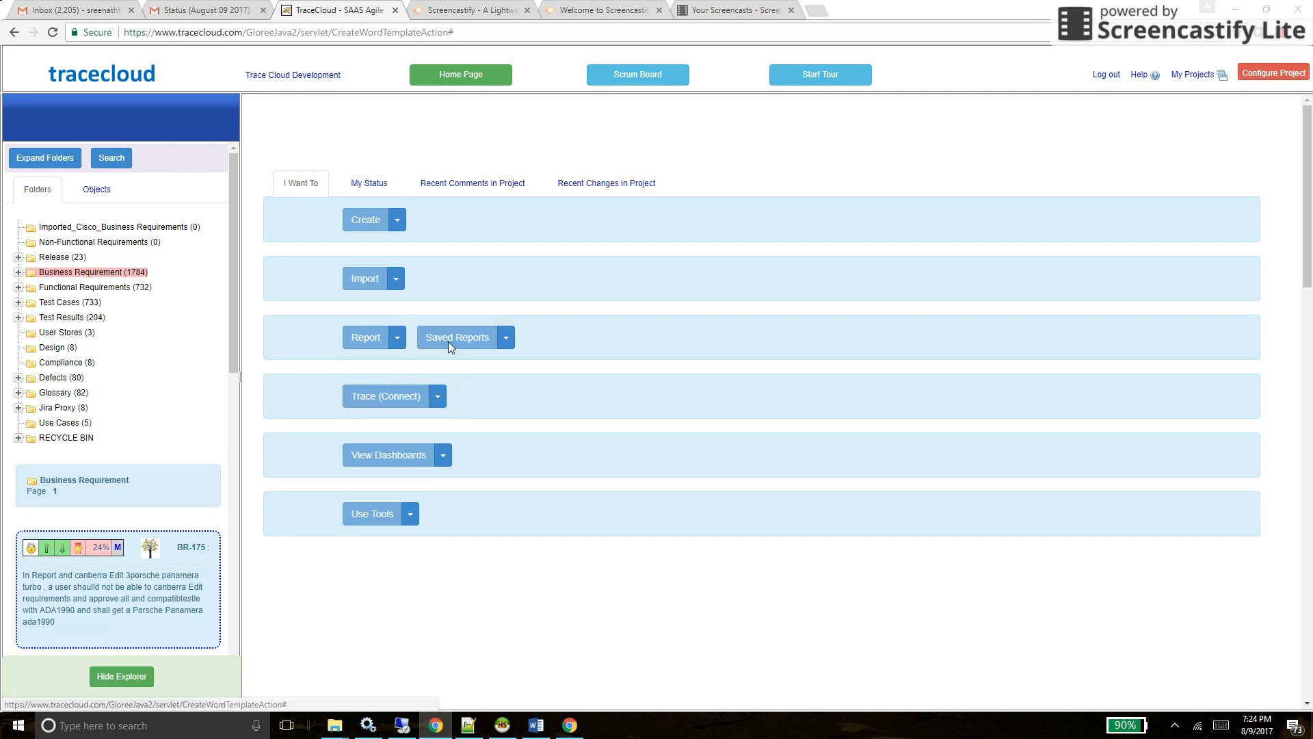
click(506, 337)
scroll(527, 490, down, 15)
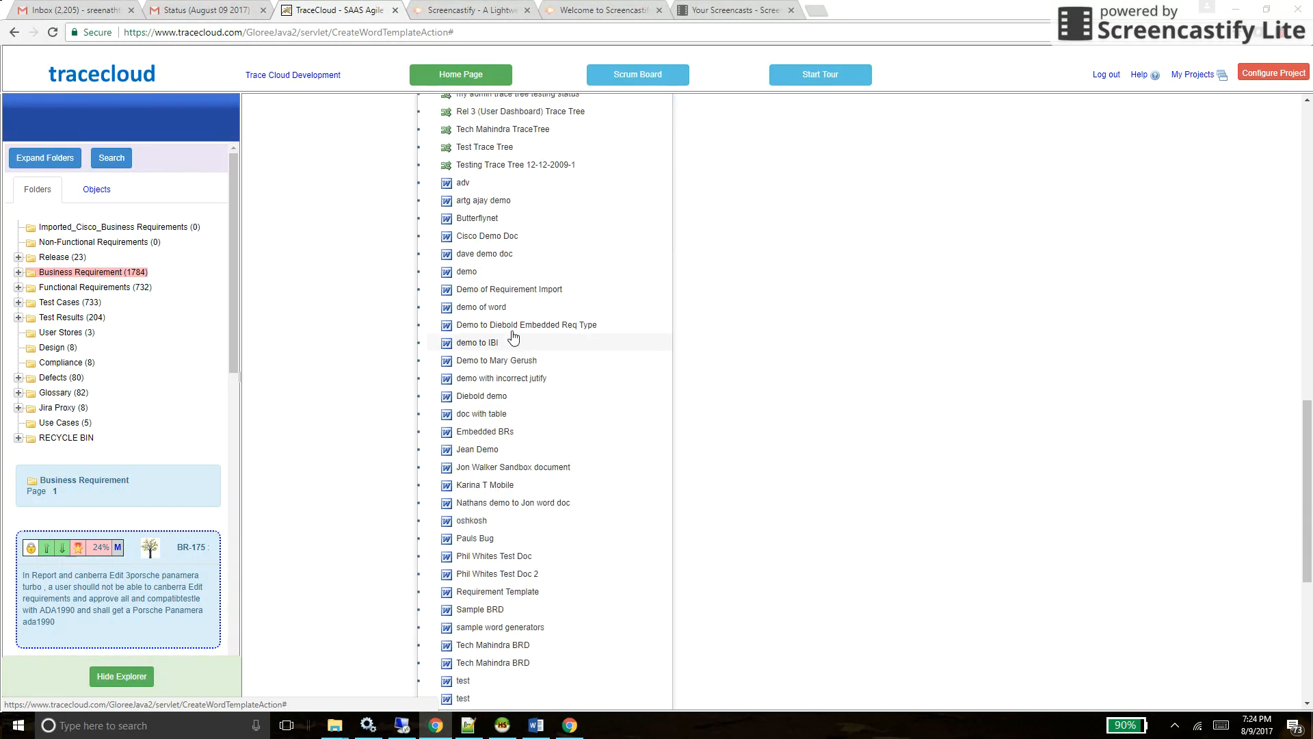
click(503, 294)
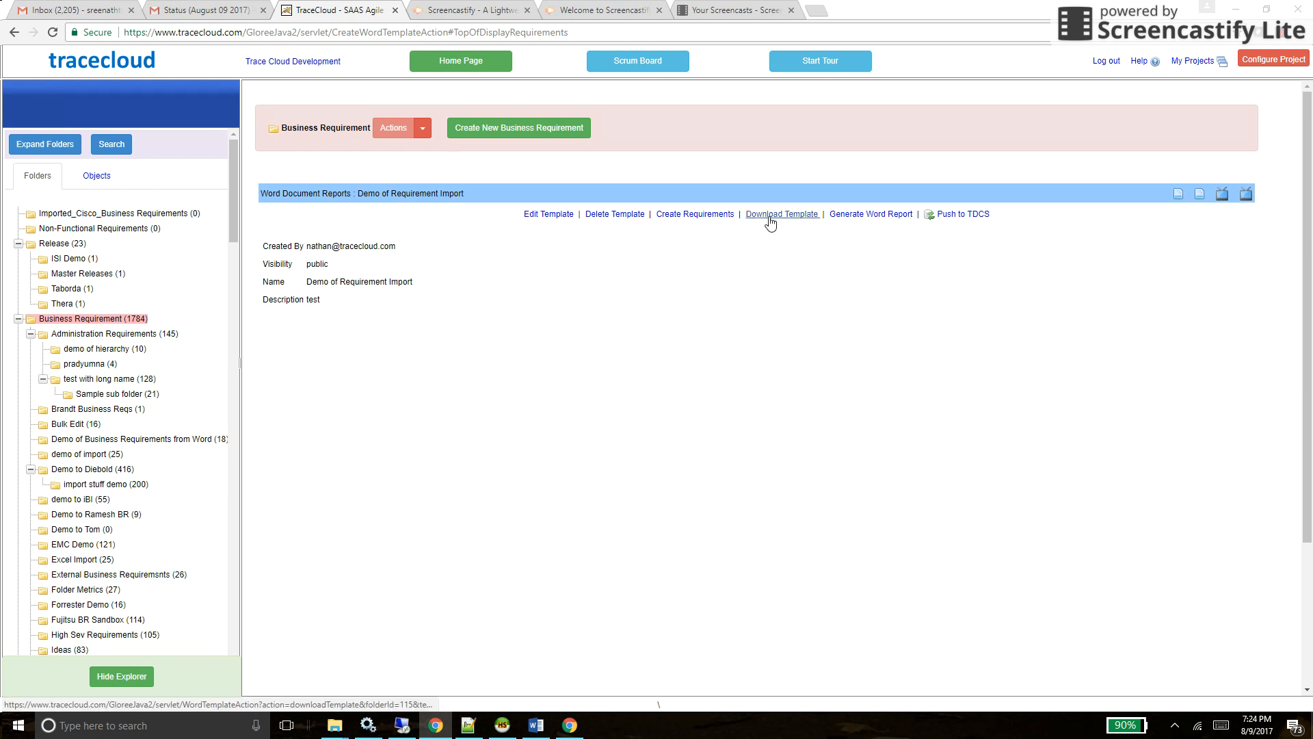
- Start creating requirements from the Word document, locating them by Word Styles (Create & Update Requirements)
click(708, 214)
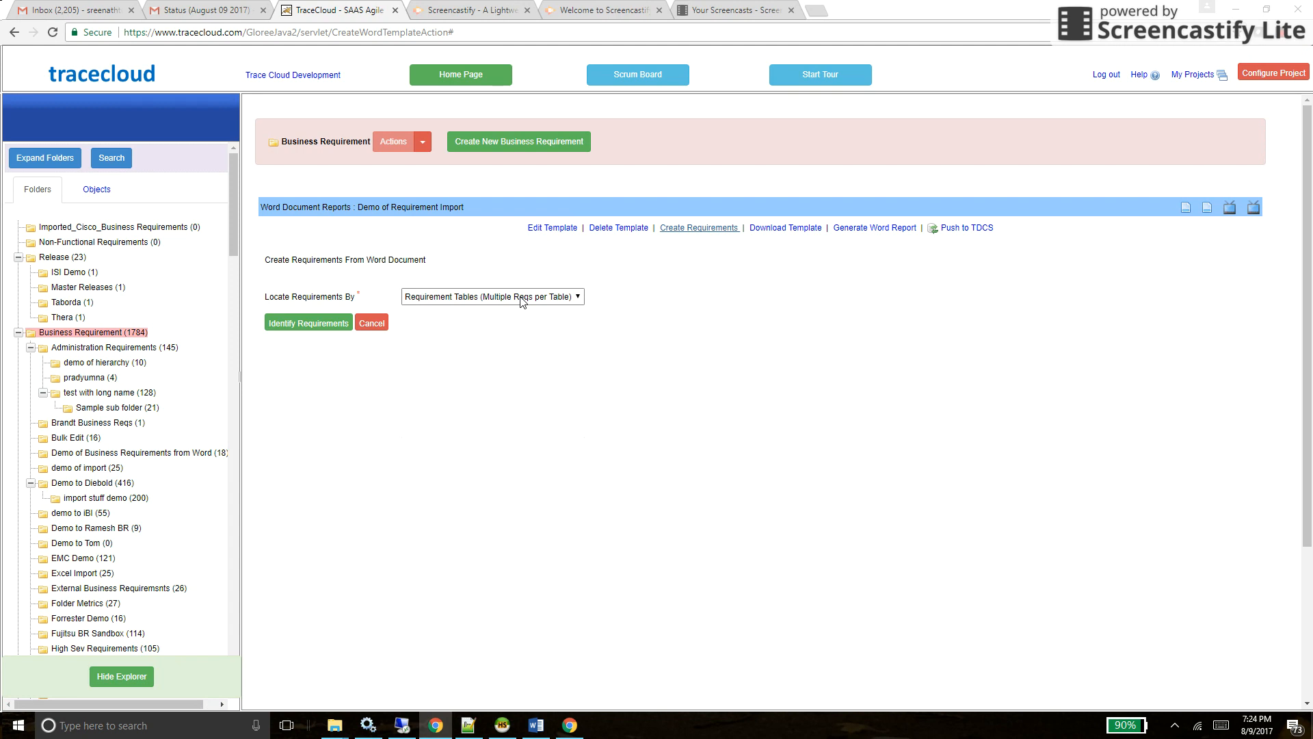
click(522, 298)
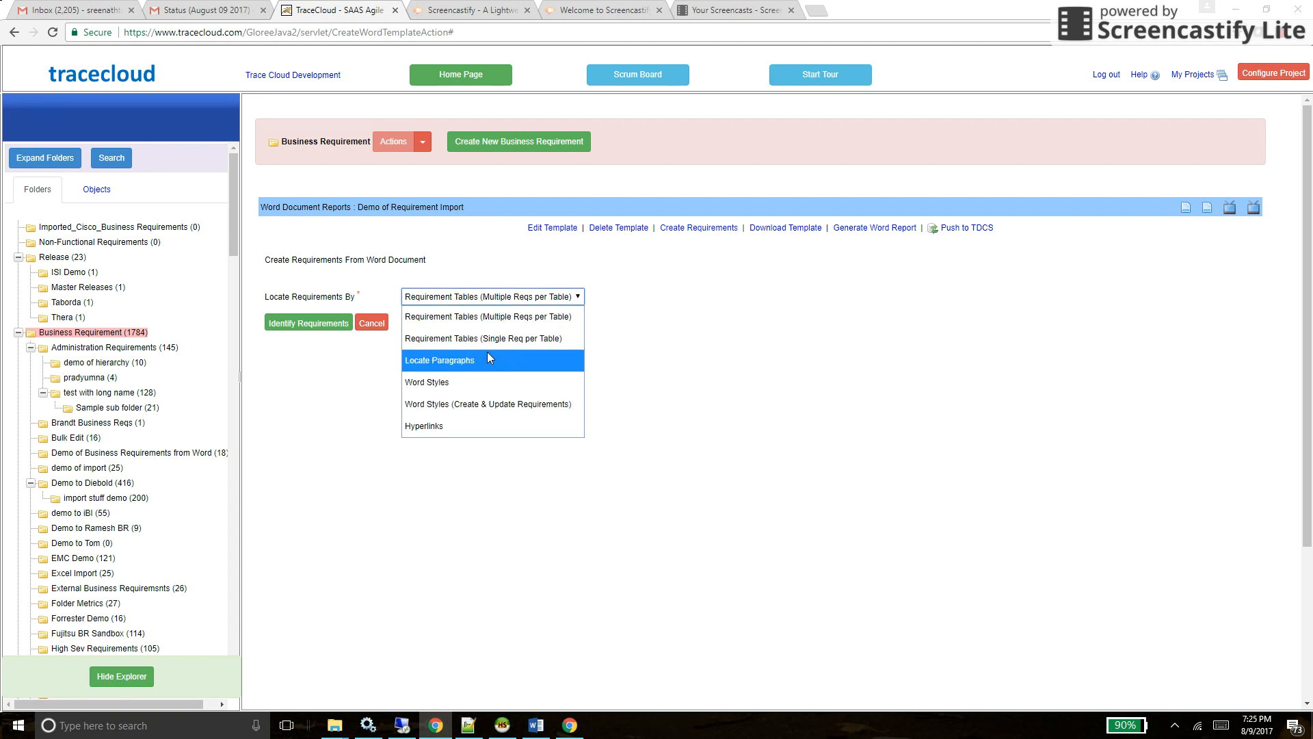
click(478, 403)
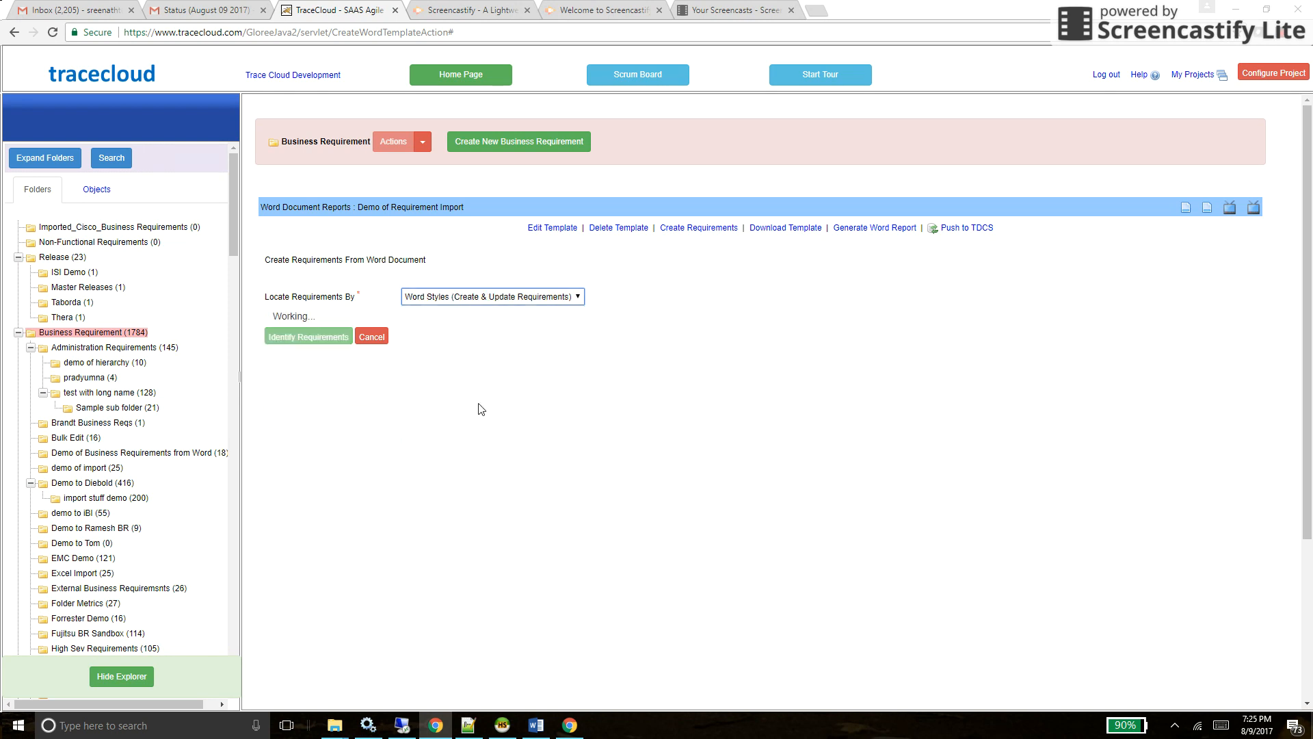
- Switch to the Karina document in Word and check the character style of the italic paragraphs on page 3
click(536, 725)
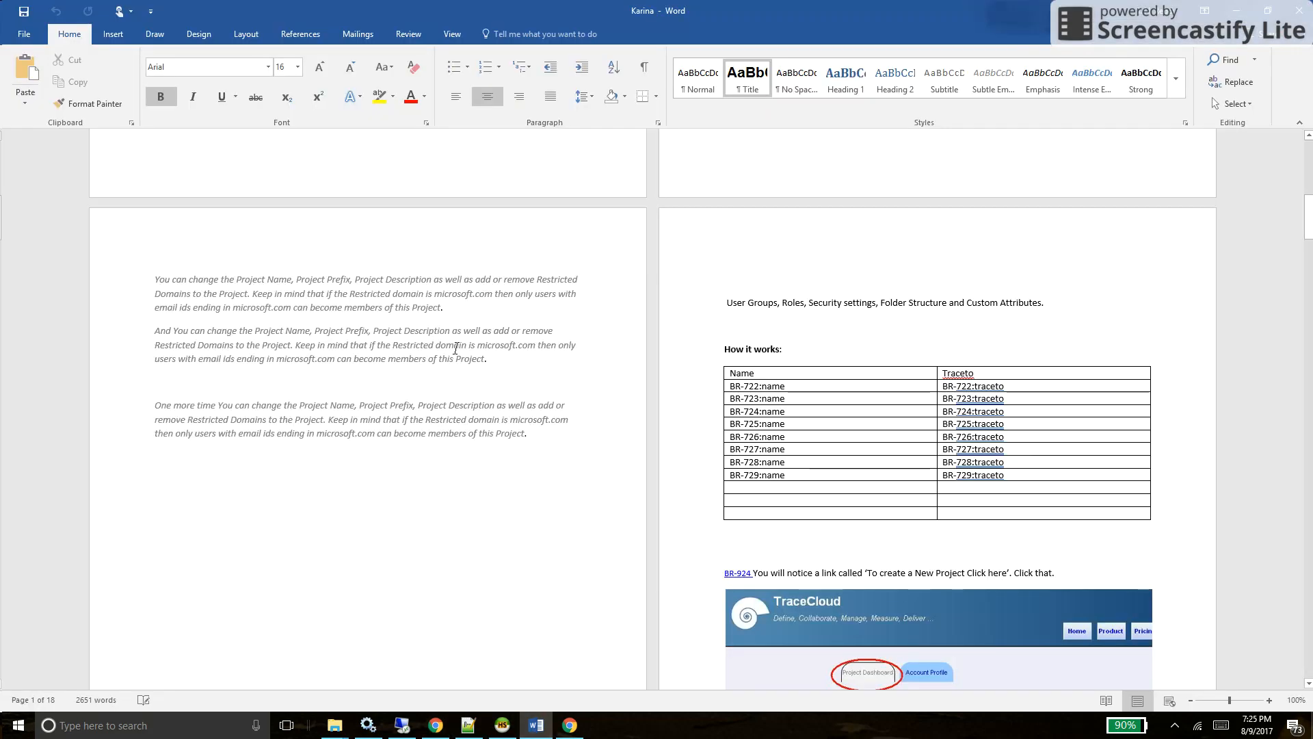
scroll(456, 348, up, 2)
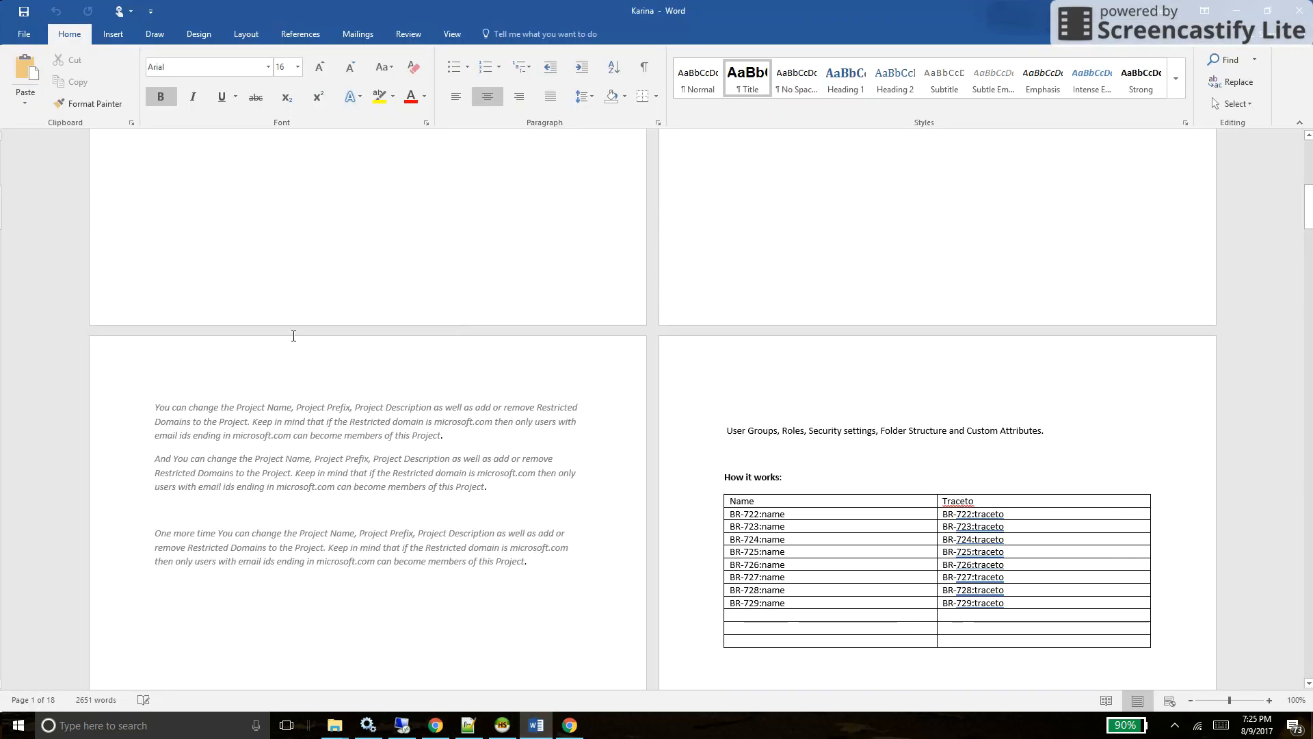
drag(152, 408, 433, 436)
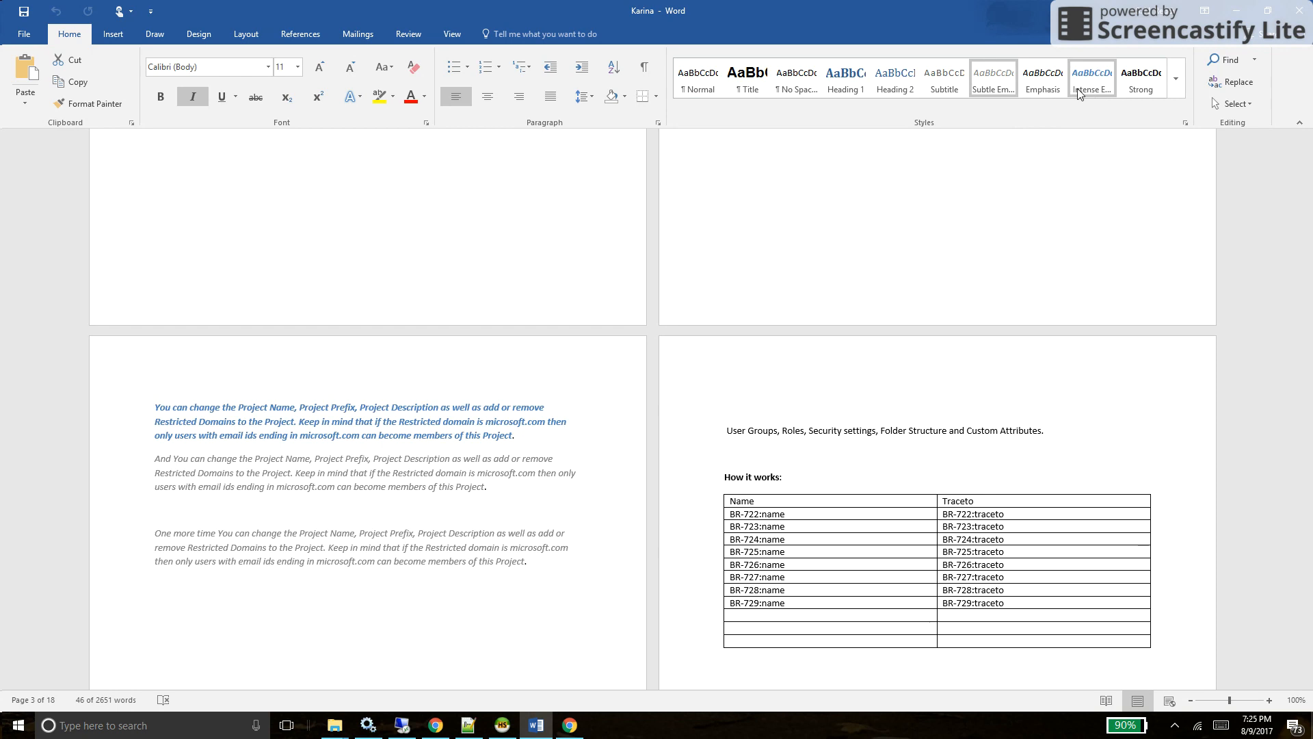
click(992, 83)
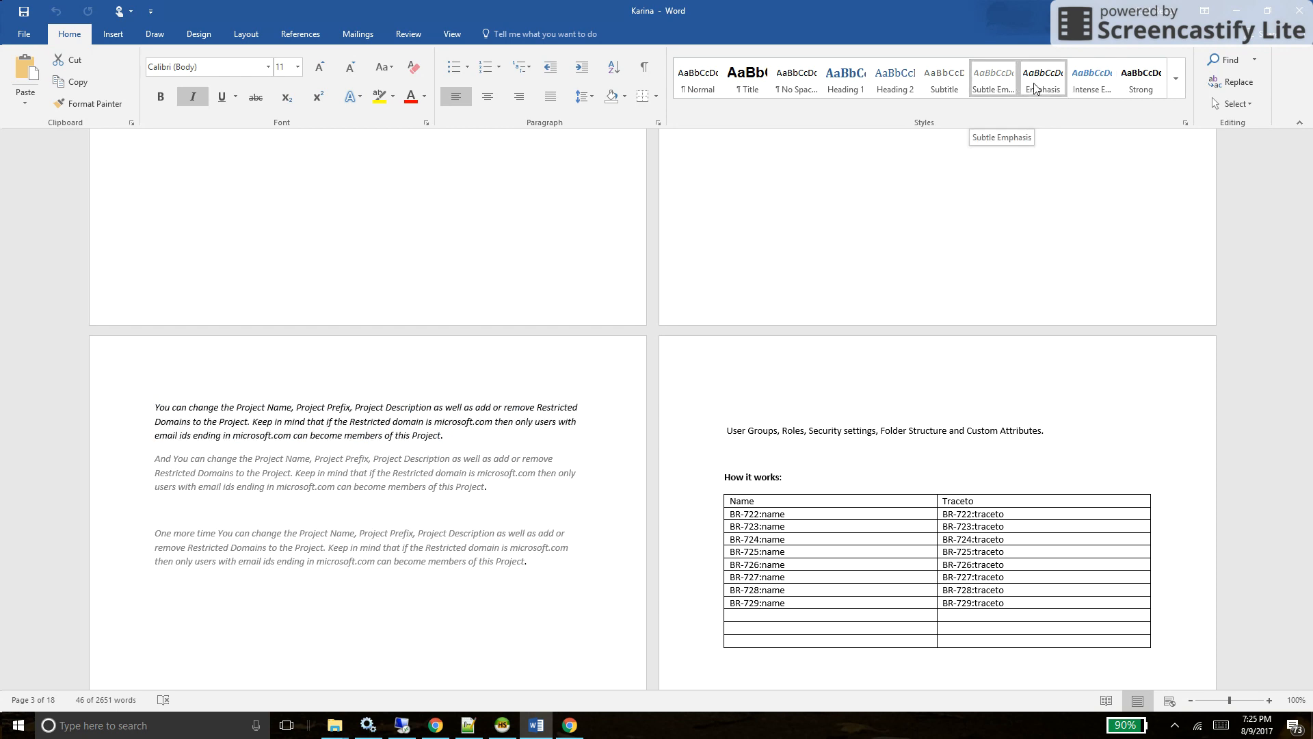
click(558, 433)
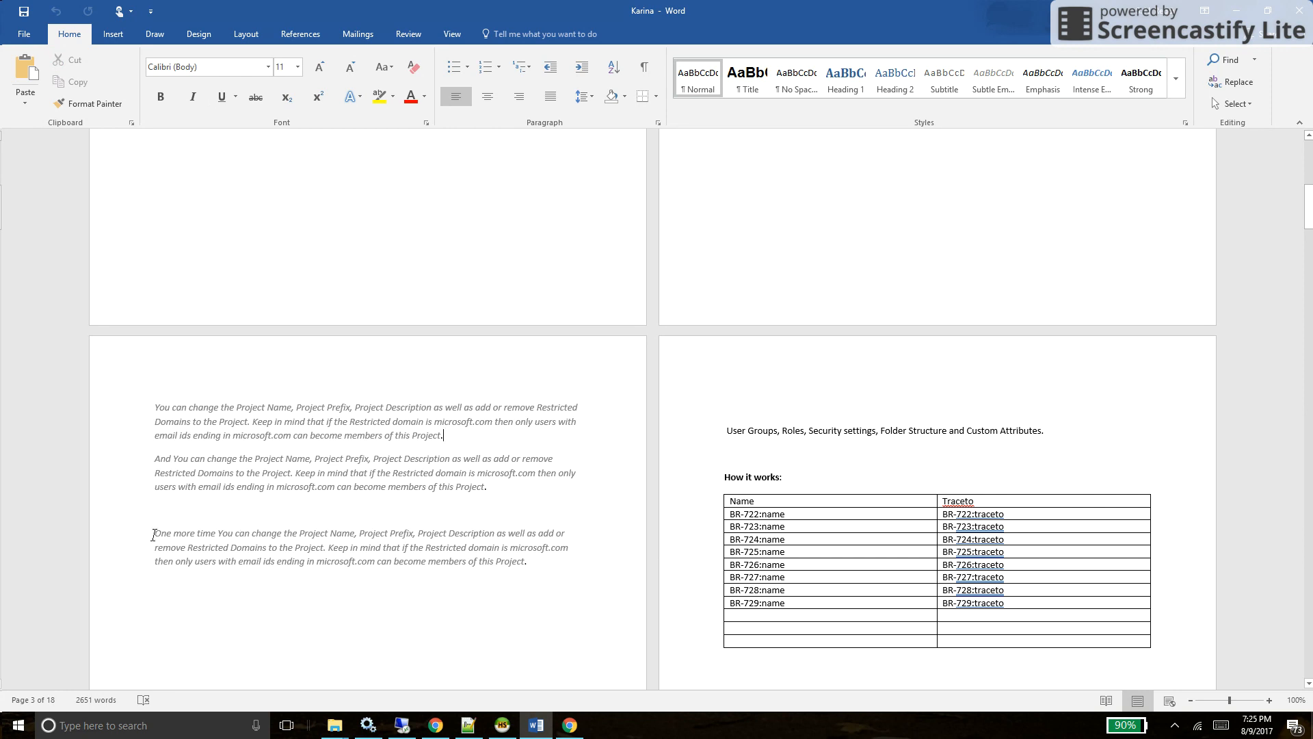
drag(154, 533, 533, 561)
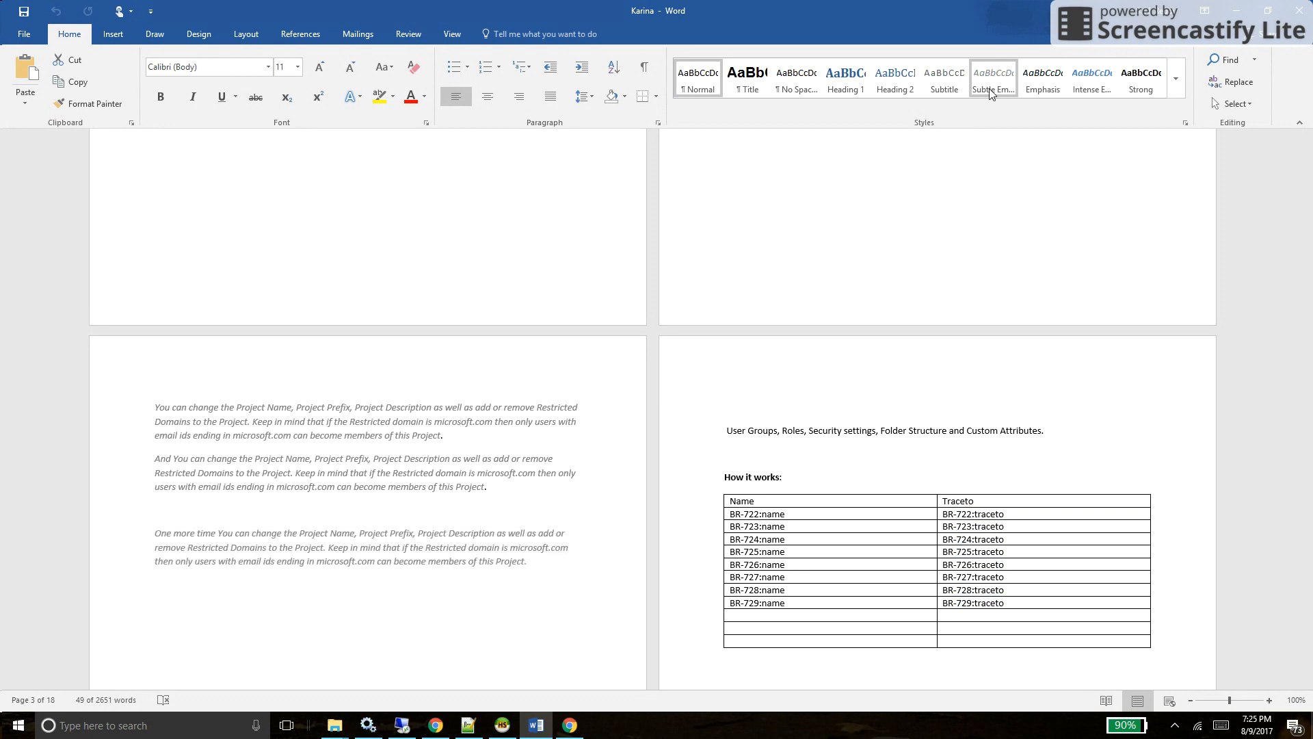
- Return to TraceCloud and identify the requirements that use the Subtle Emphasis style
key(alt+Tab)
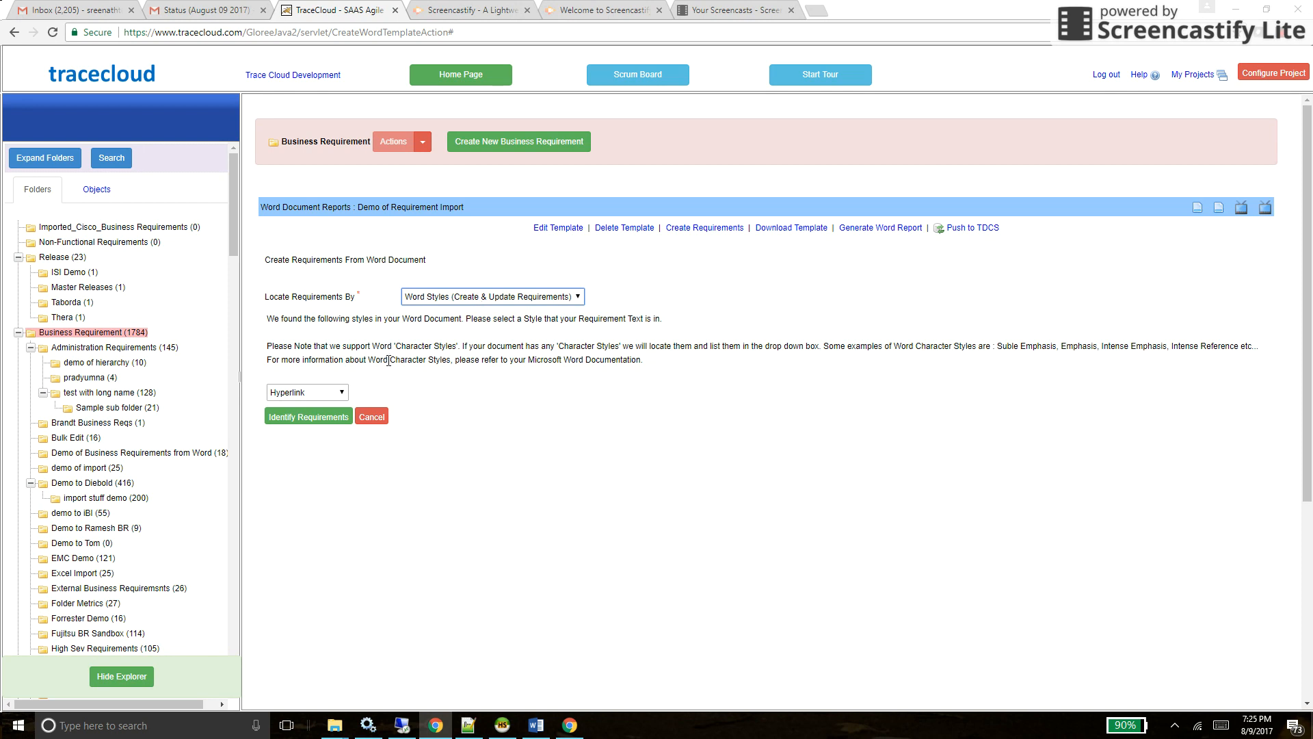
click(335, 394)
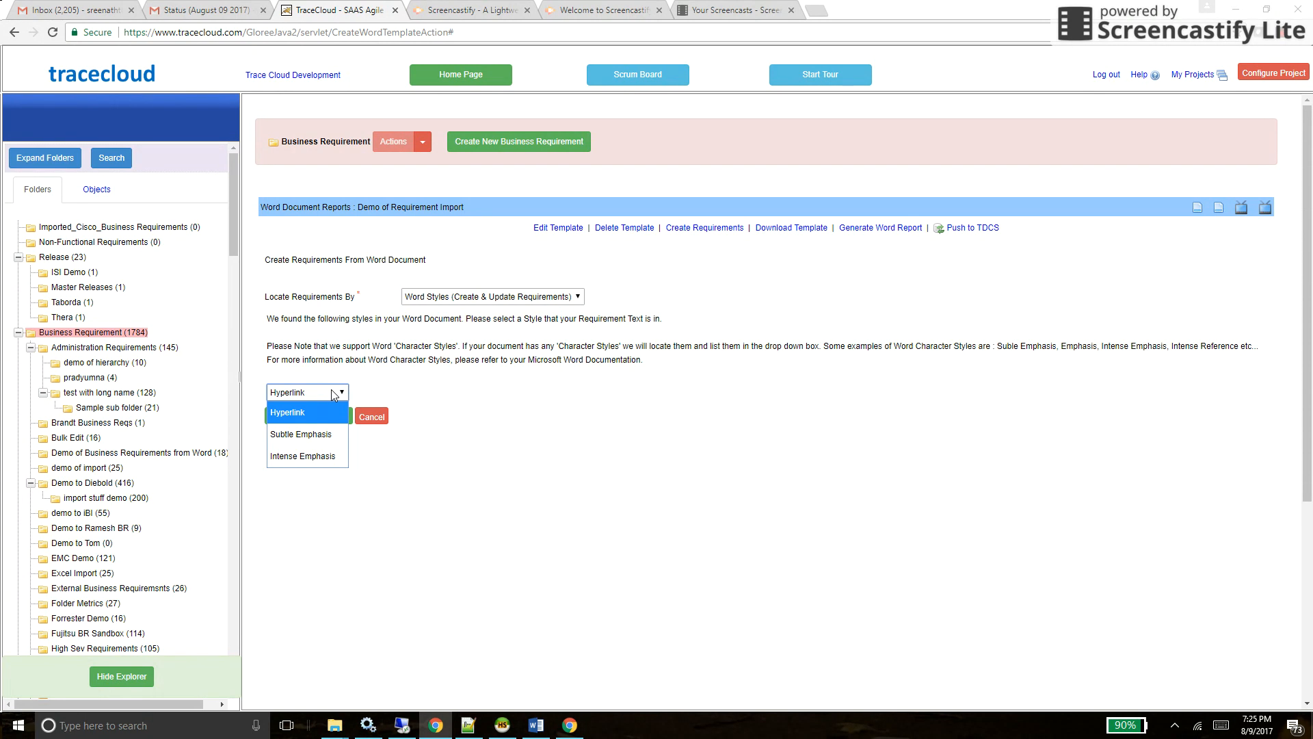
click(312, 436)
click(312, 418)
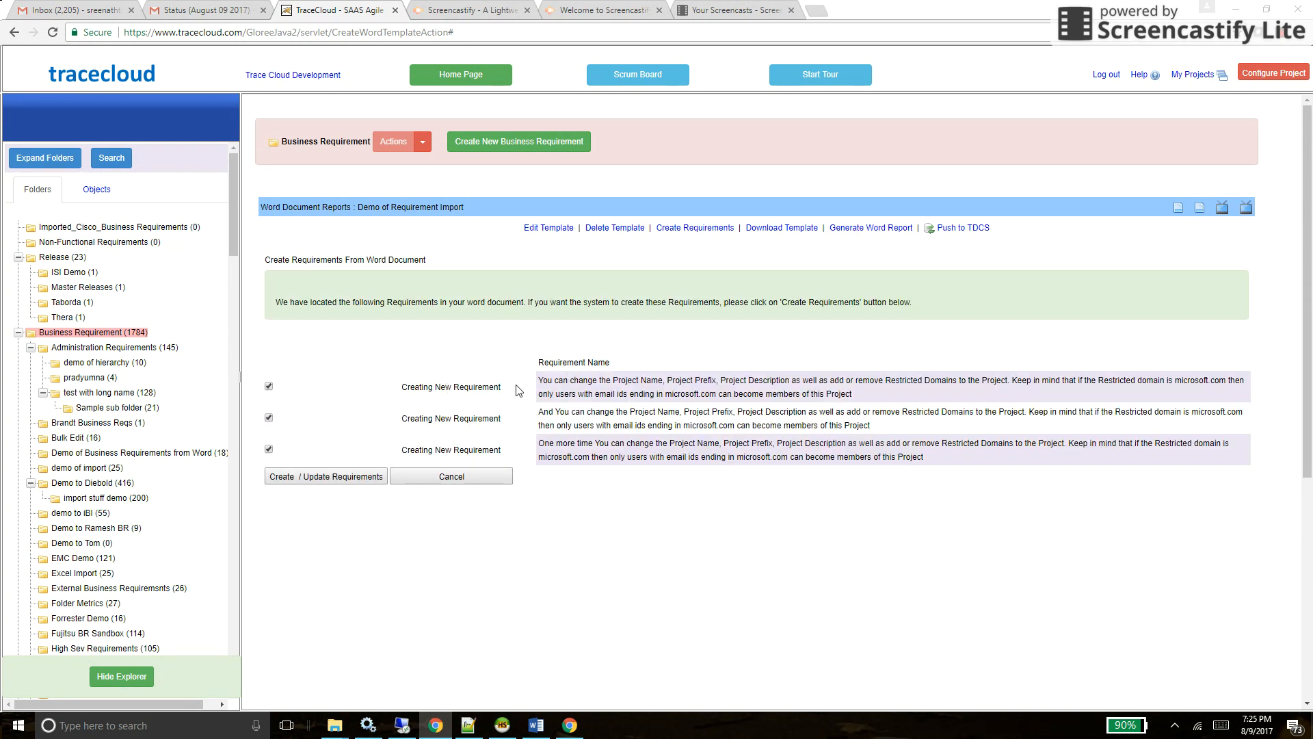
- Create the three located requirements and compare them with the source paragraphs in Word
click(324, 477)
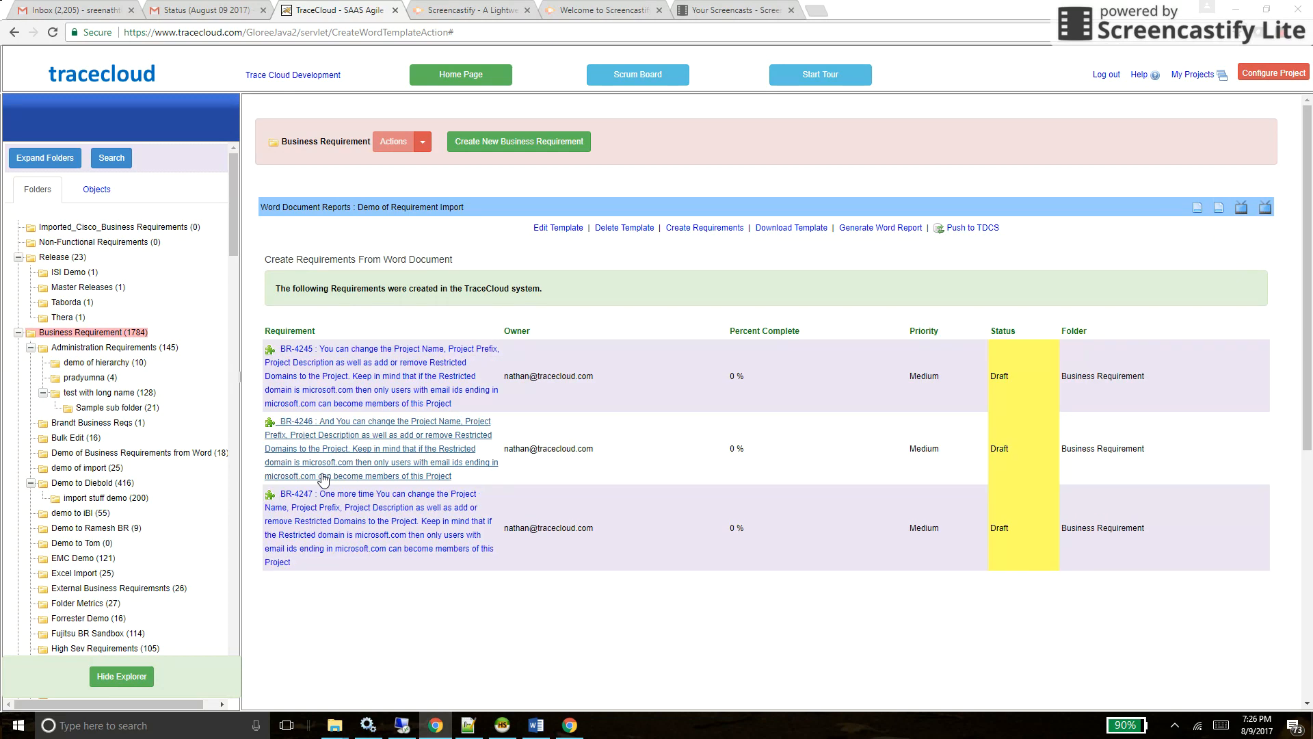
key(alt+Tab)
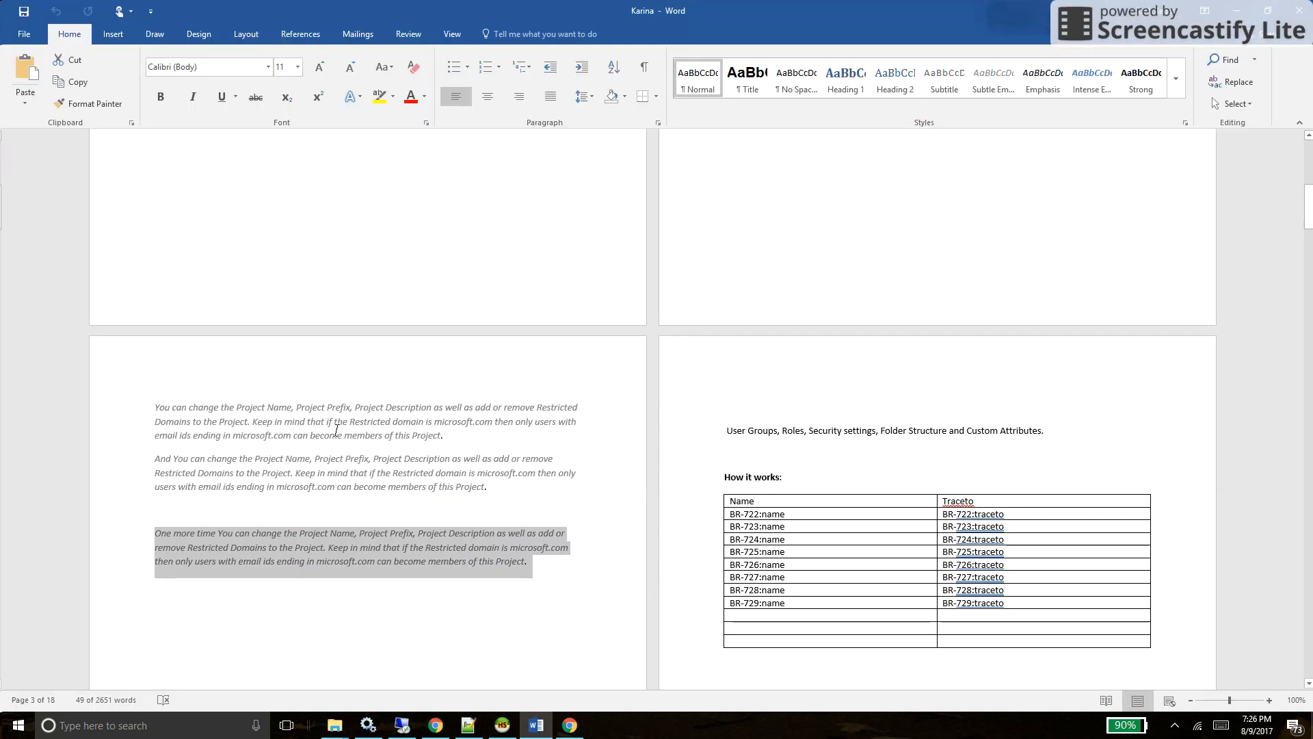
key(alt+Tab)
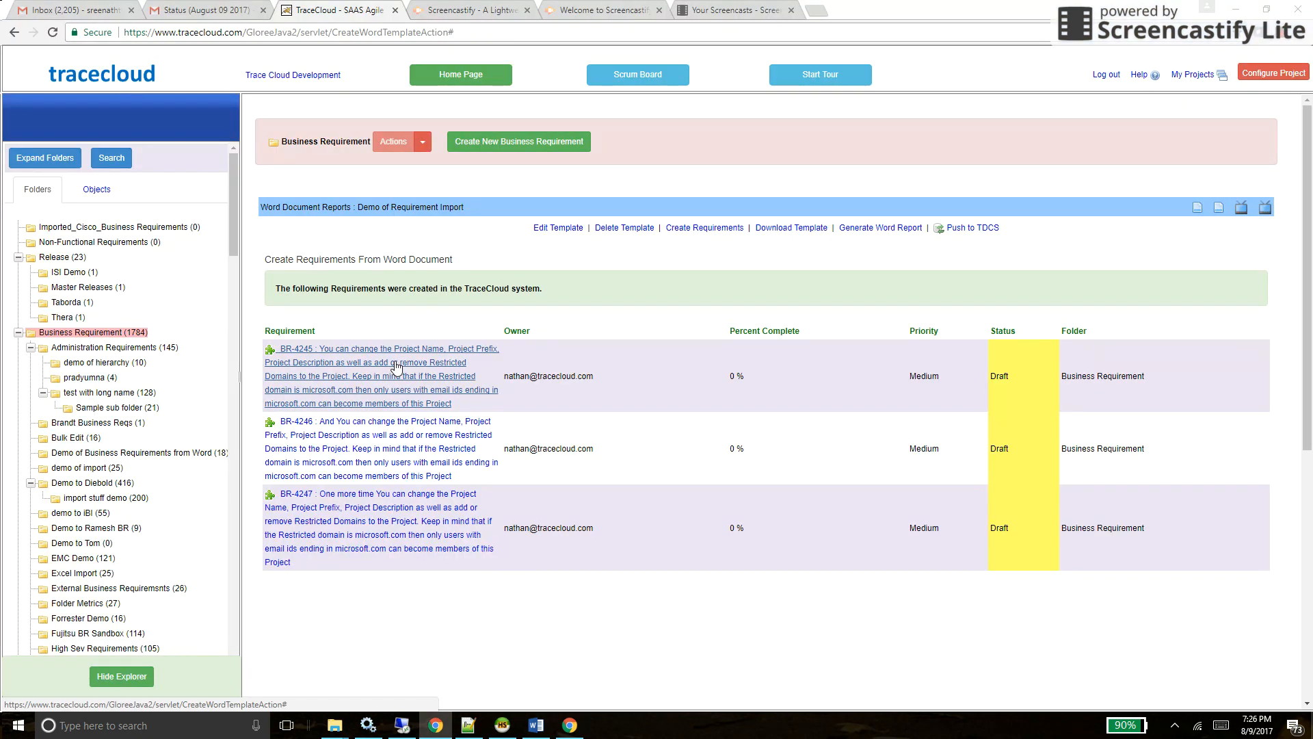
- Download the template's Word document, open it and compare the requirement tags on page 3 with the original Karina document
click(807, 229)
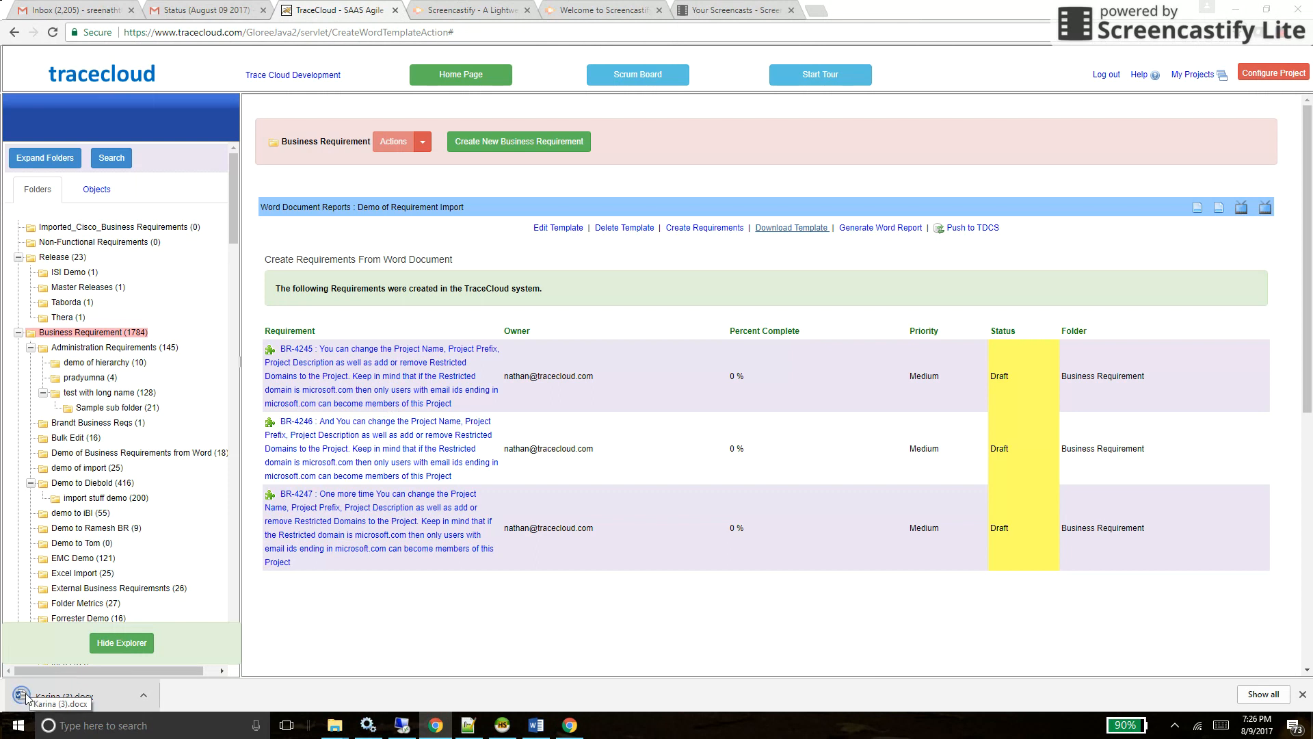
click(27, 697)
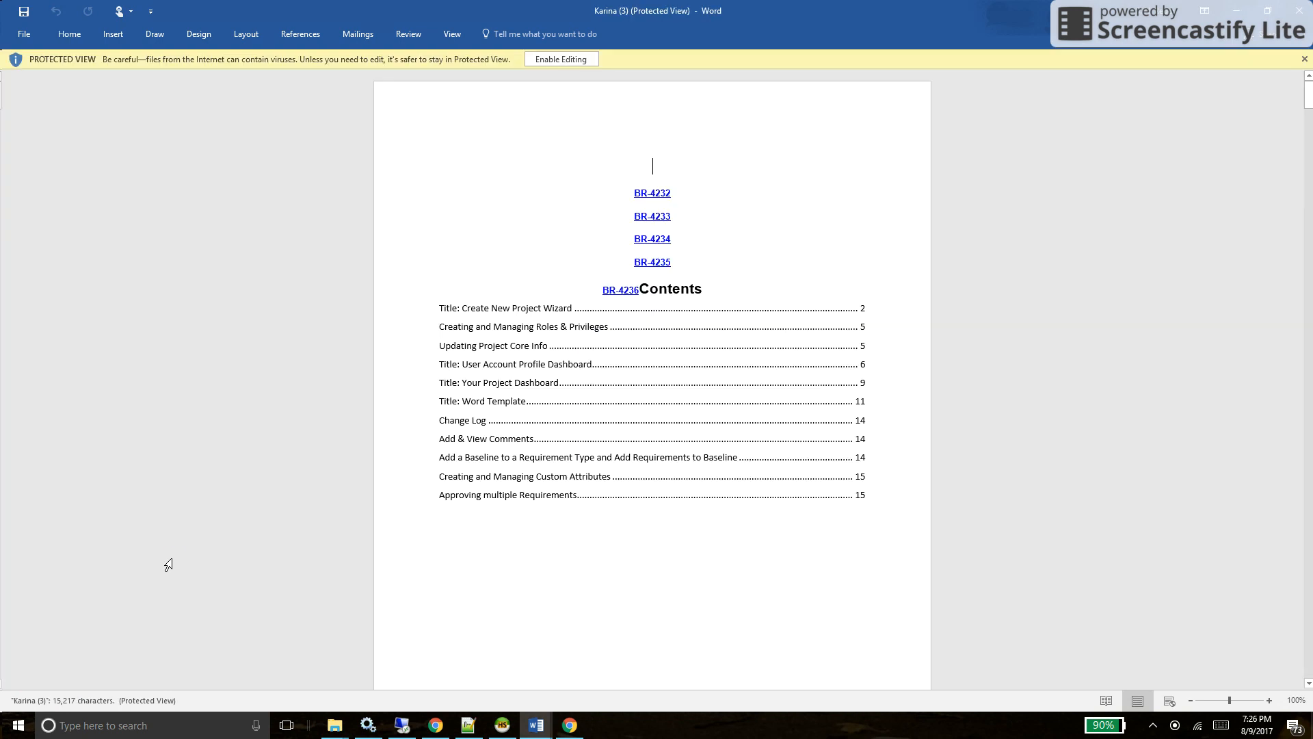
scroll(370, 436, down, 15)
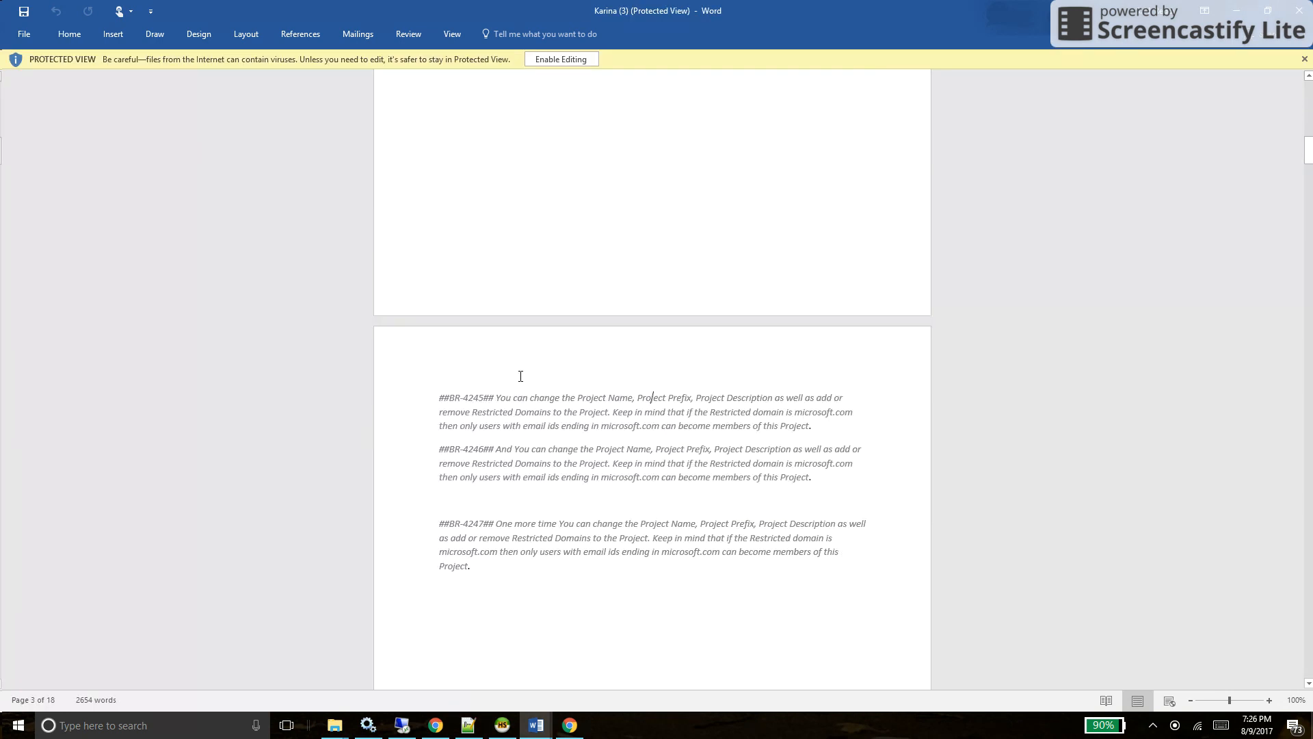
key(alt+Tab)
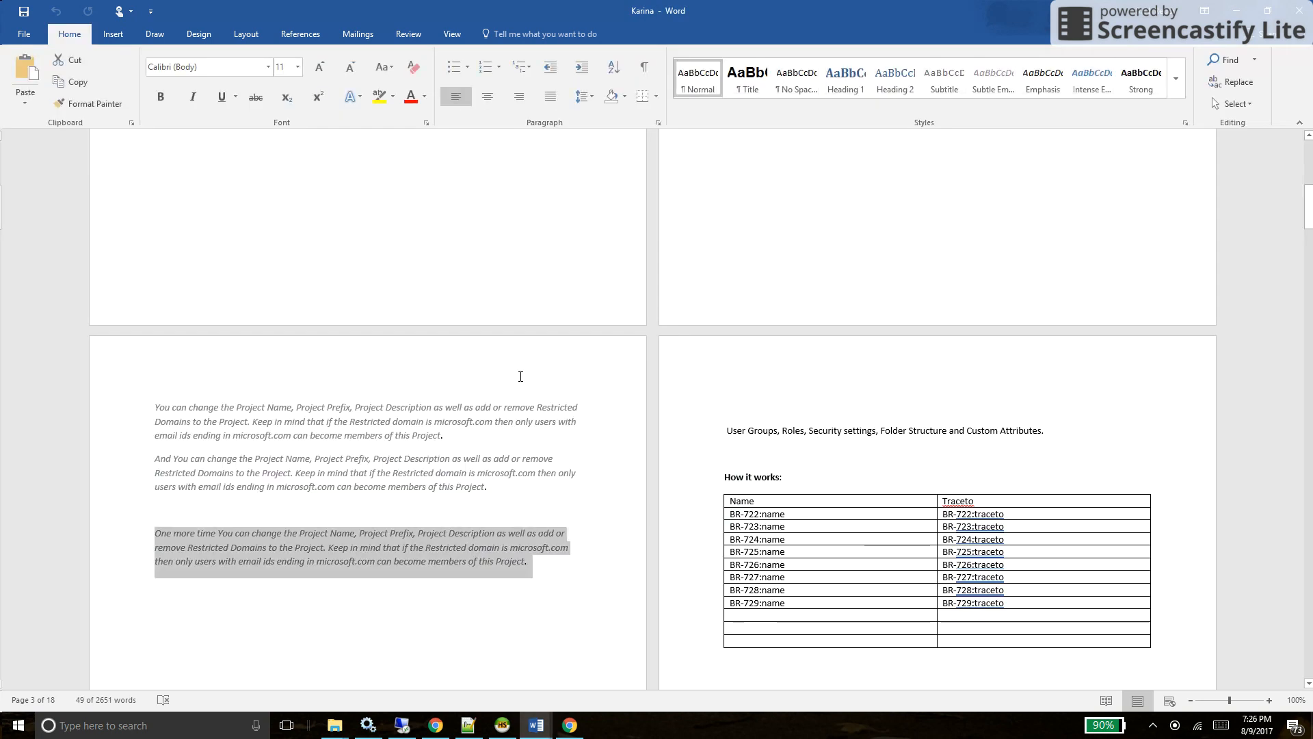
click(183, 412)
key(alt+Tab)
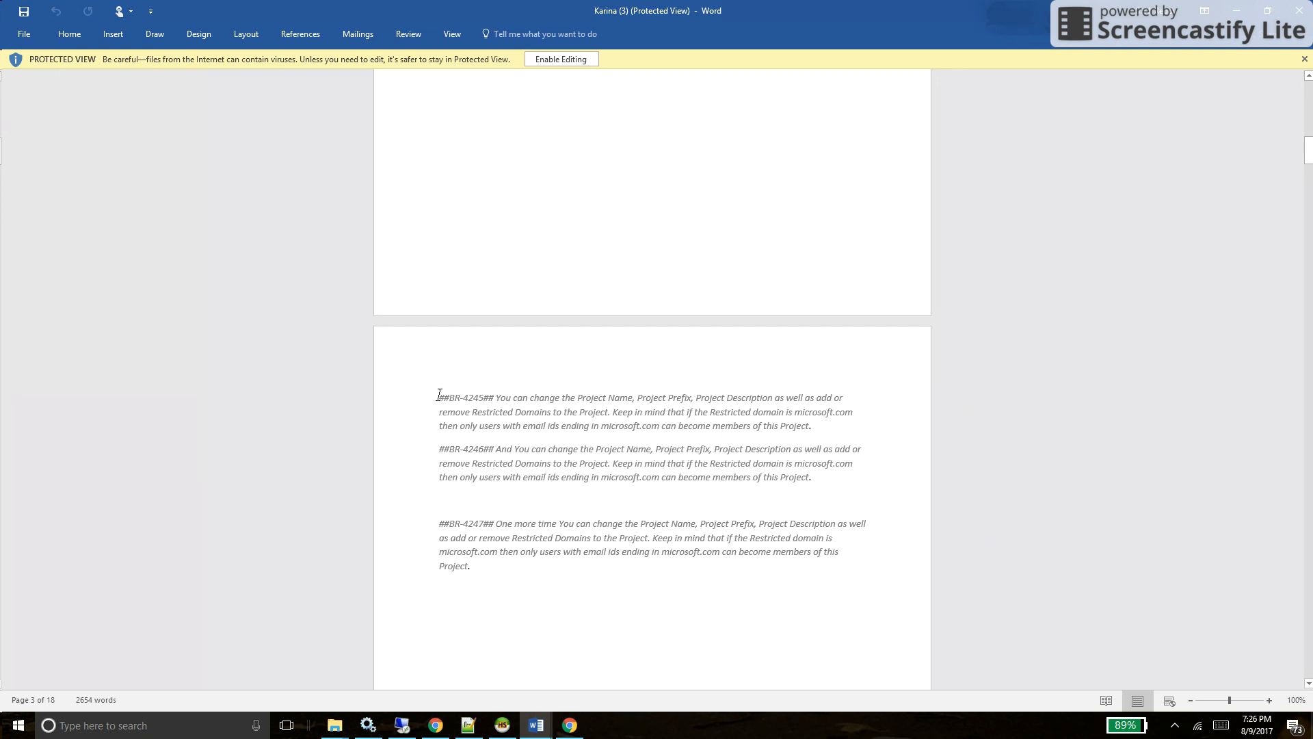
shift+click(497, 399)
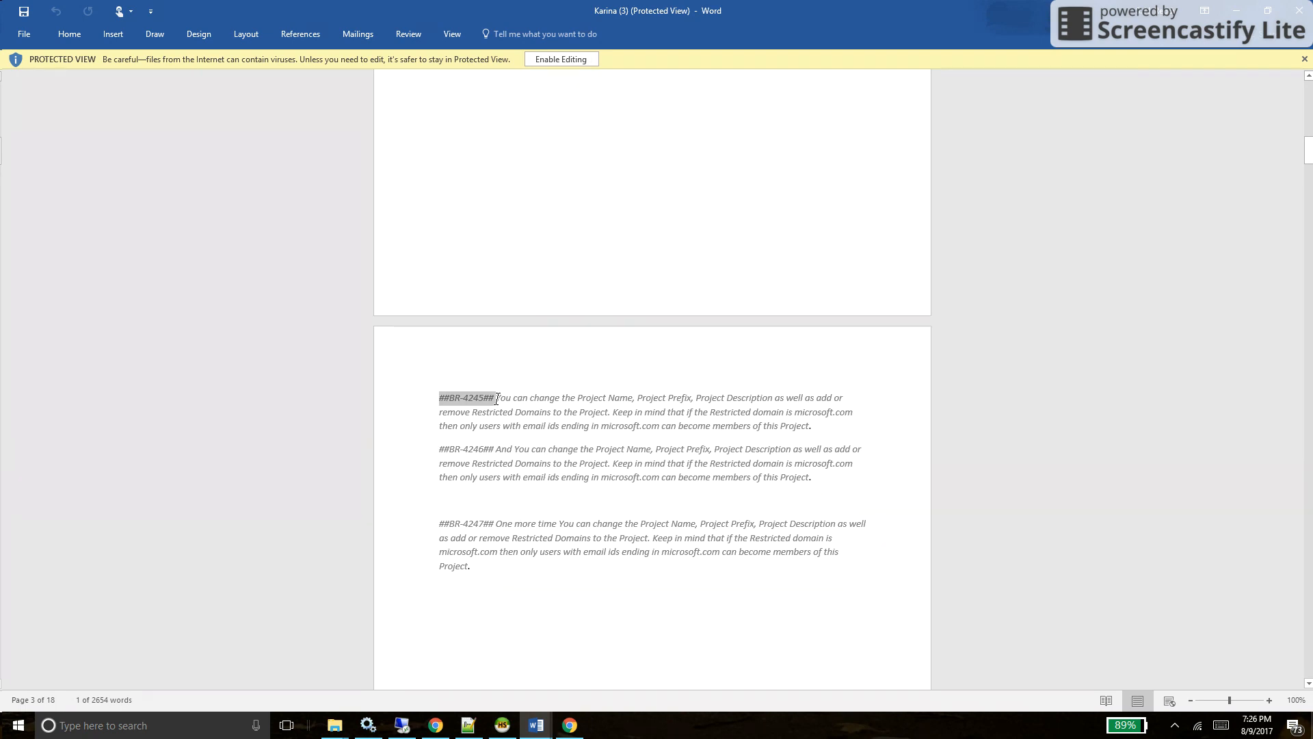
- Enable editing and insert NEVER after "You can" in the BR-4245 paragraph and ALWAYS after "You can" in the BR-4246 paragraph
click(563, 60)
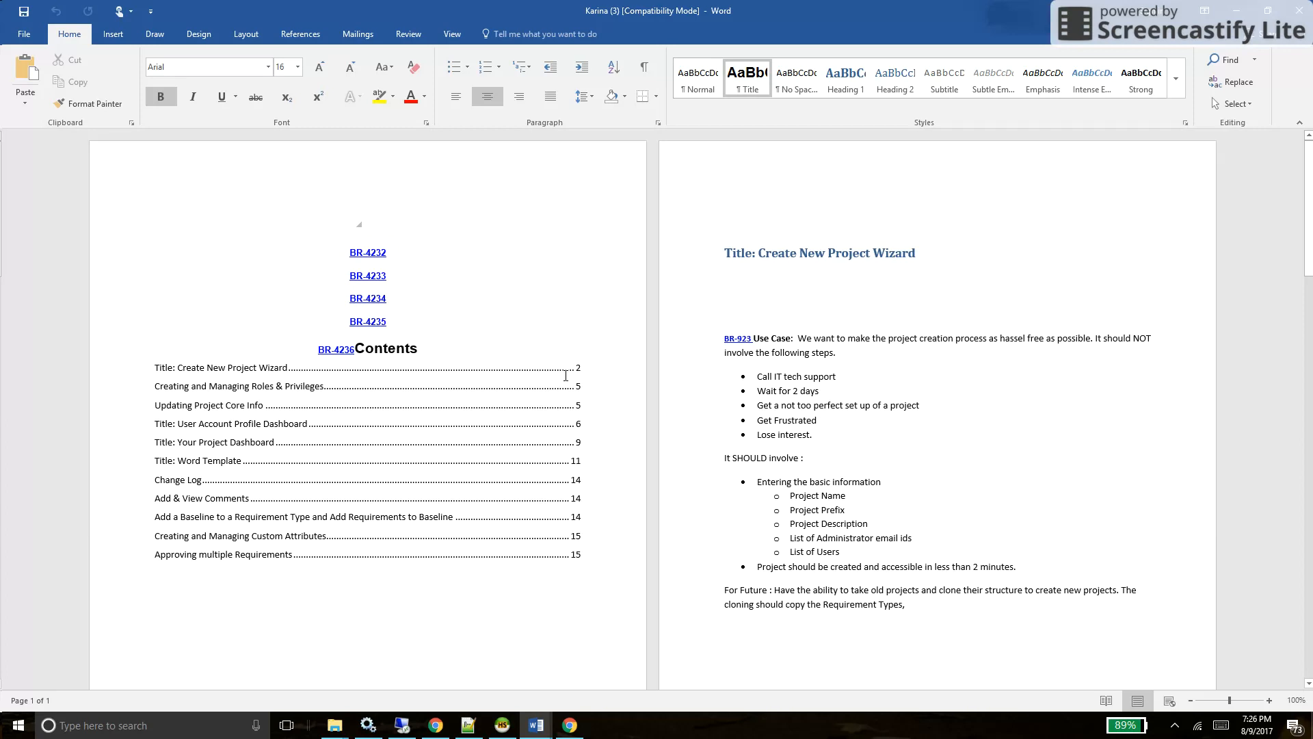
scroll(647, 428, down, 5)
scroll(646, 428, down, 5)
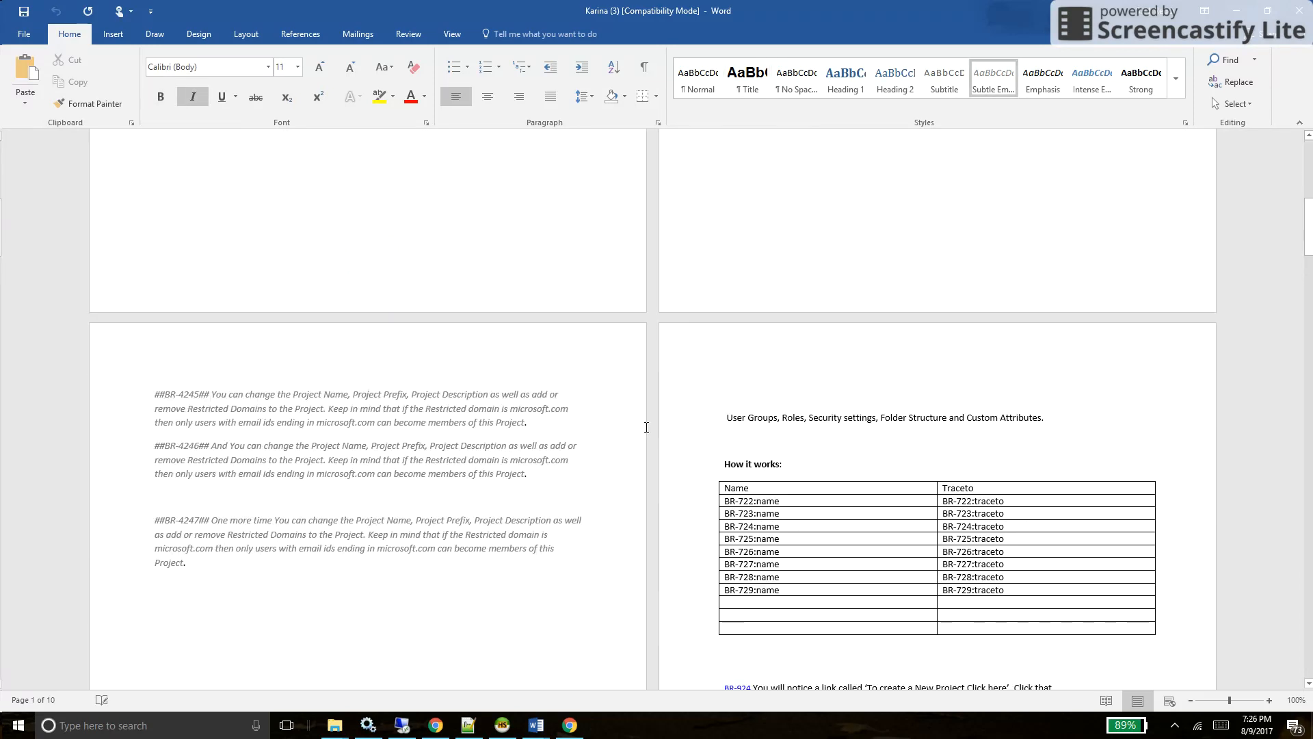
click(241, 403)
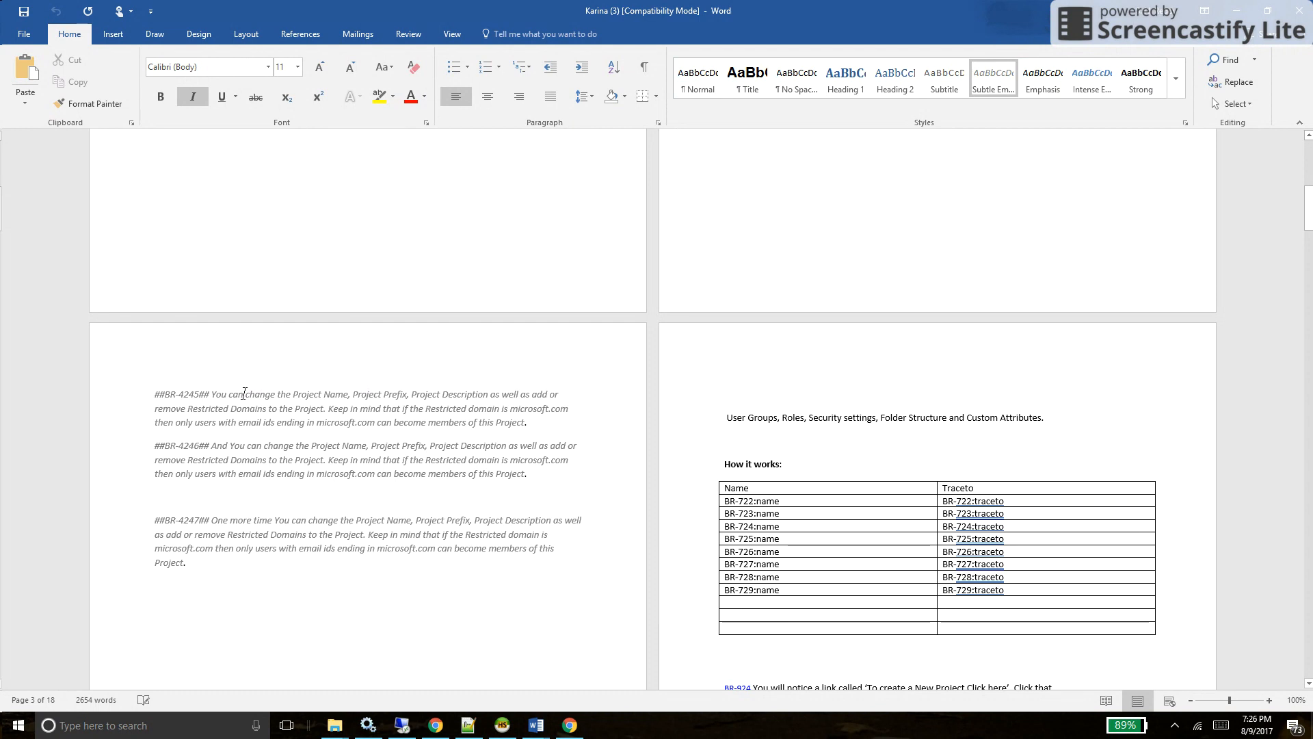
text(NEVER)
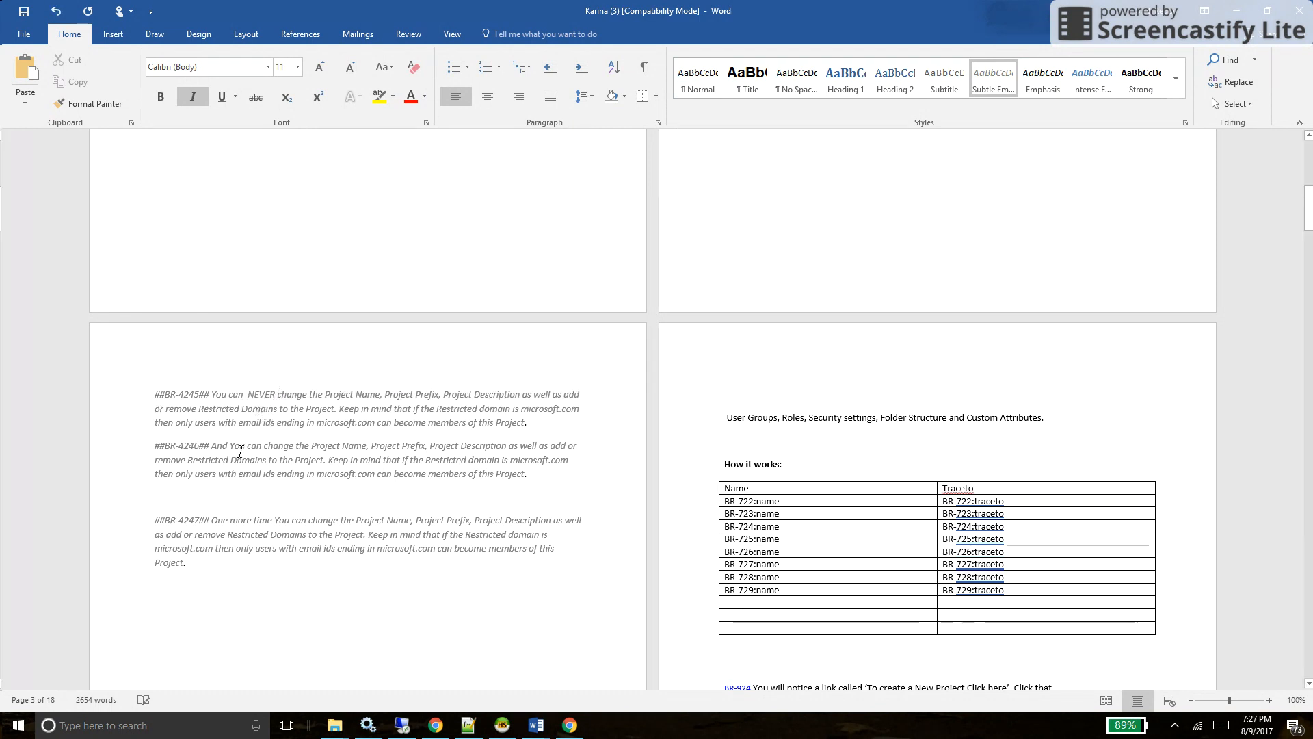
click(262, 446)
text(a)
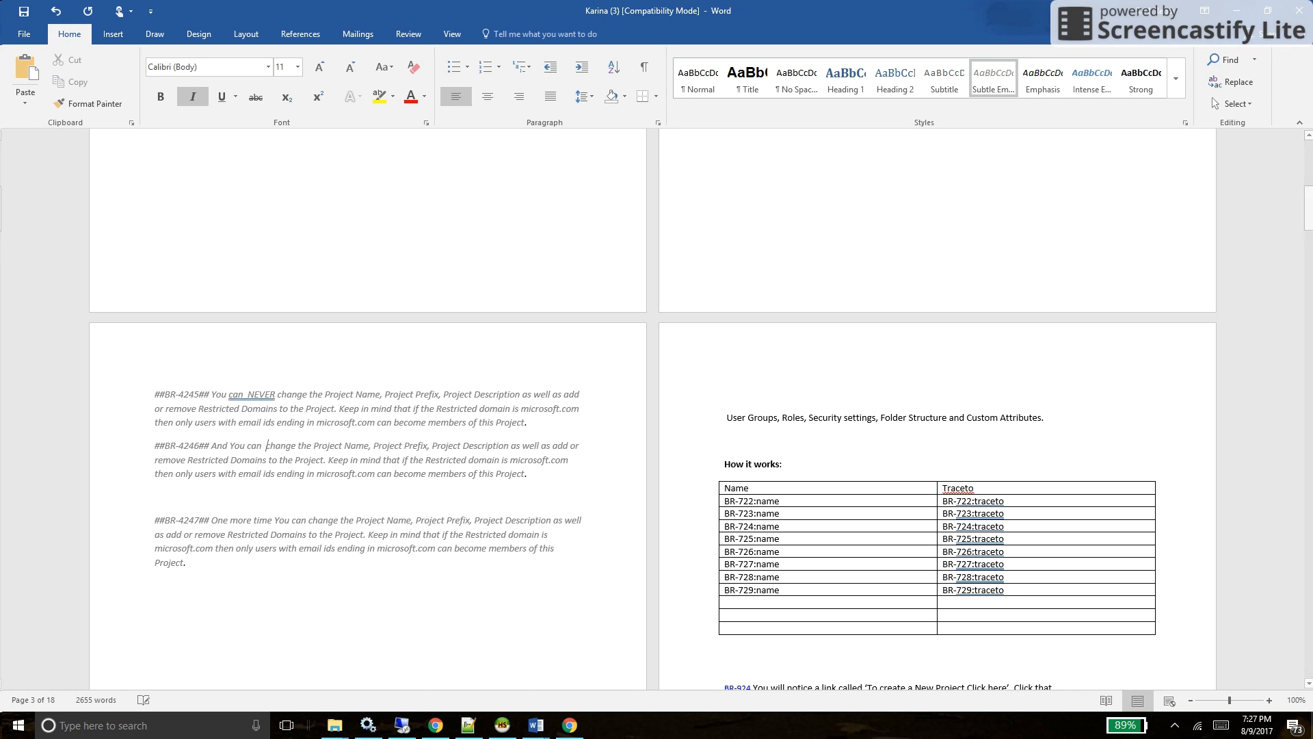
key(BackSpace)
text(ALWAYS)
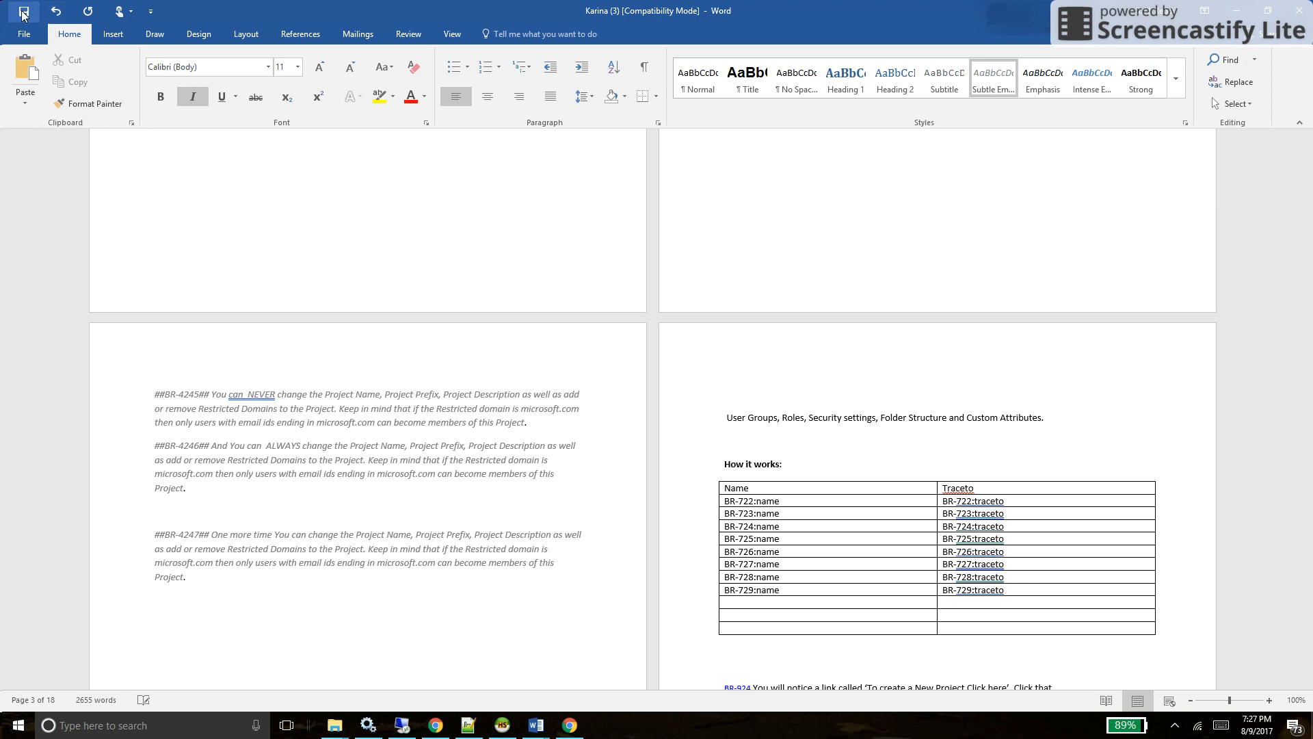
- Save the edited document in Downloads under the new name Karina Updated Doc
click(22, 34)
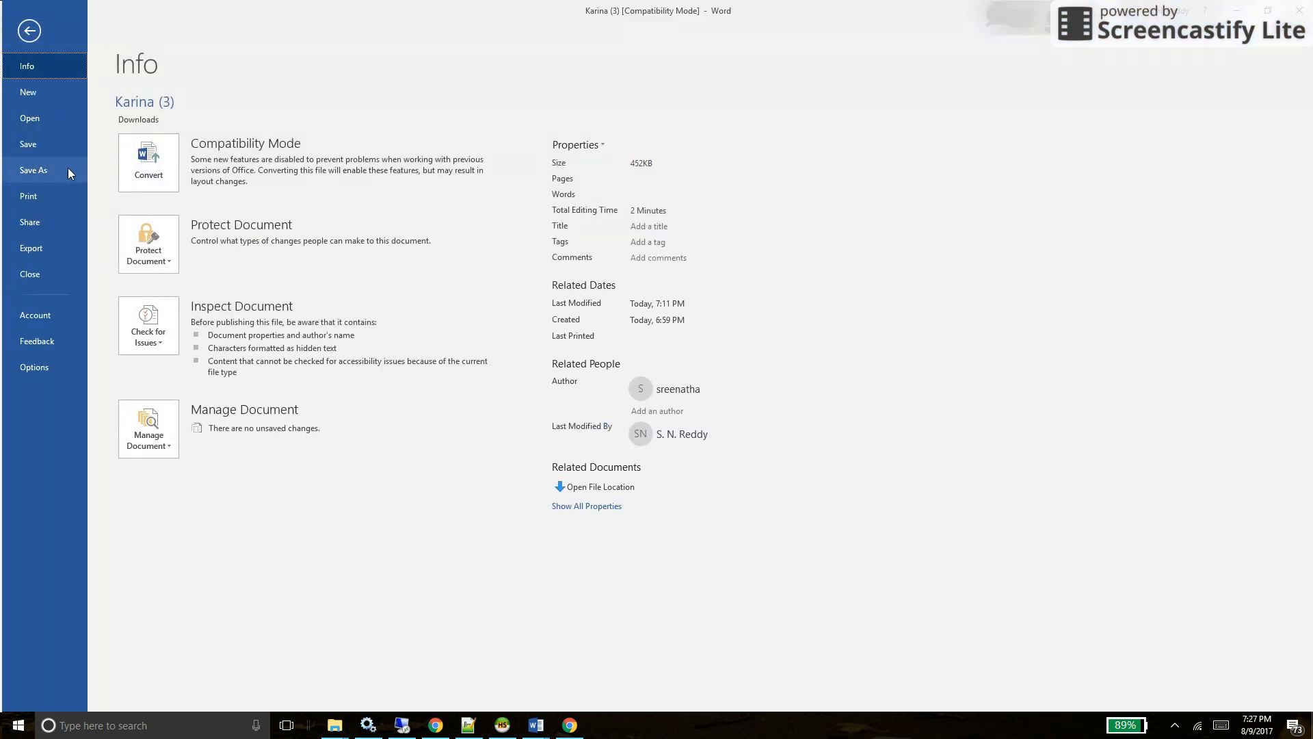
click(44, 171)
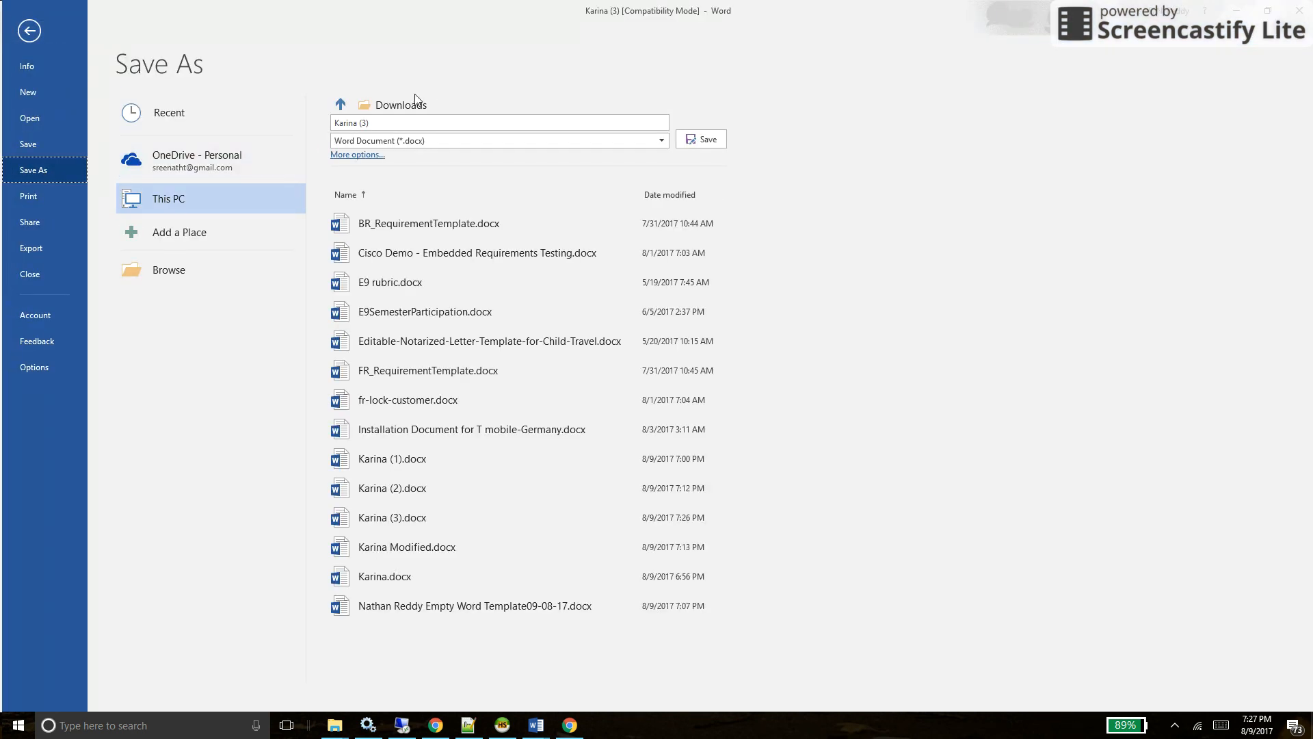
click(381, 122)
text(Ka)
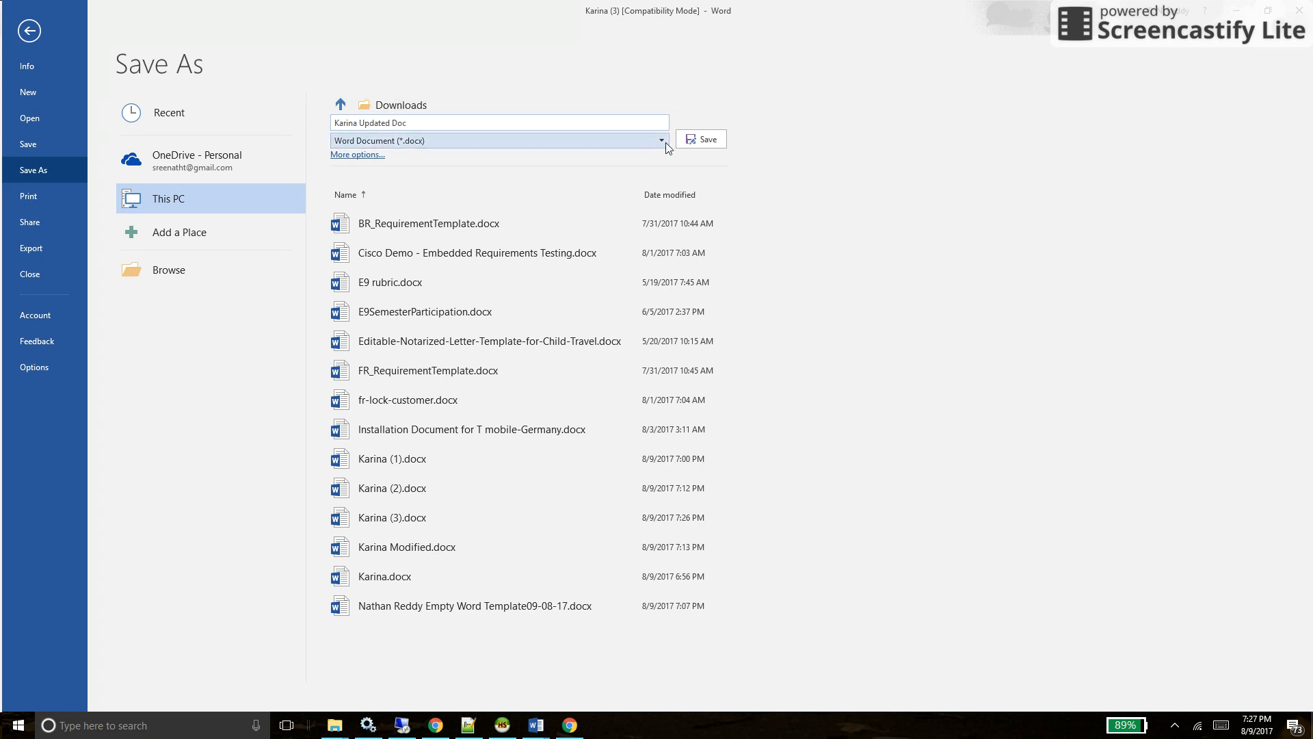
click(689, 141)
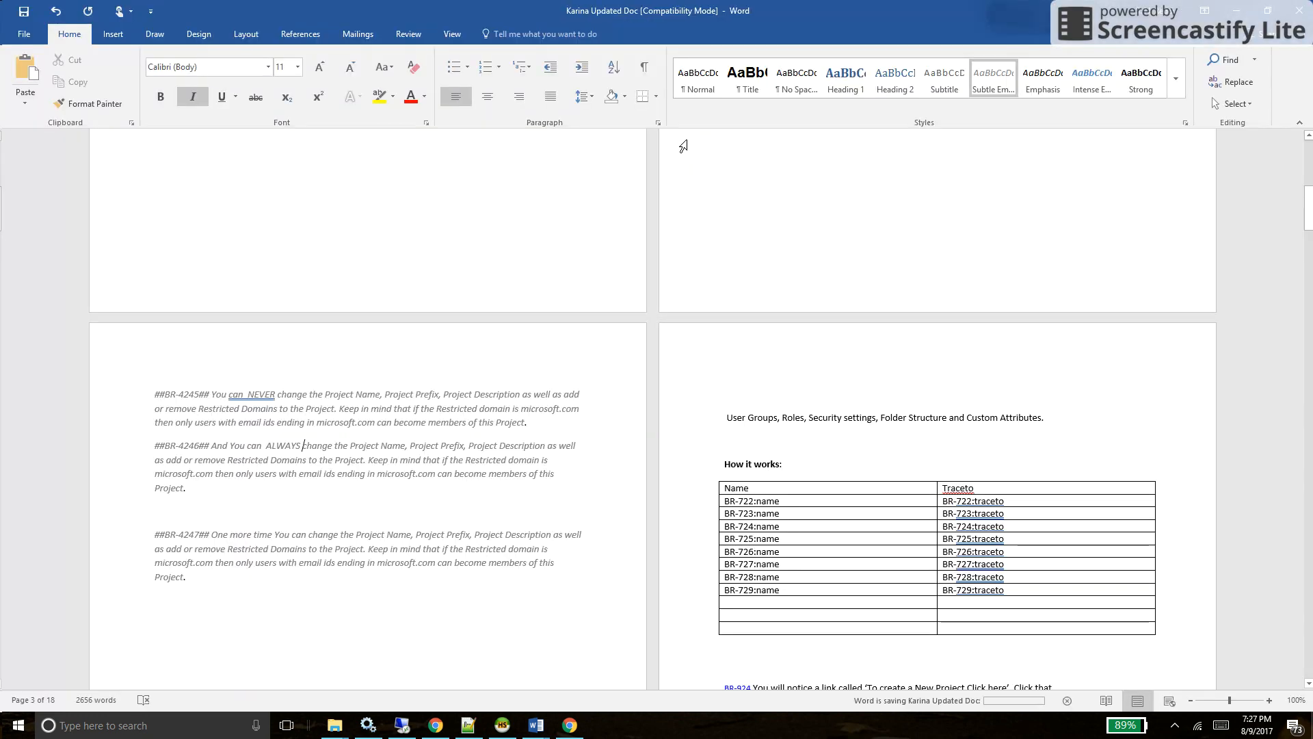
- Switch back to TraceCloud and replace the Demo of Requirement Import template's Word file with Karina Updated Doc from Downloads
key(alt+Tab)
key(alt+Tab)
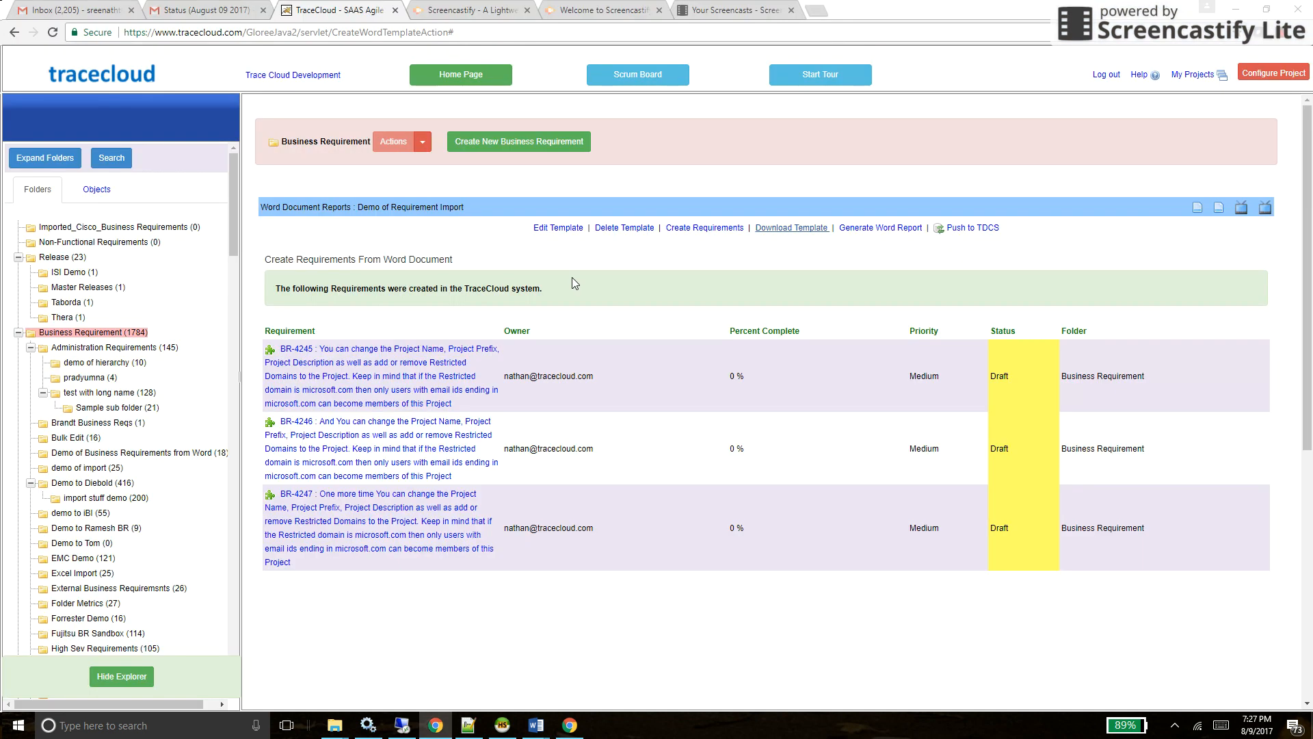
click(556, 228)
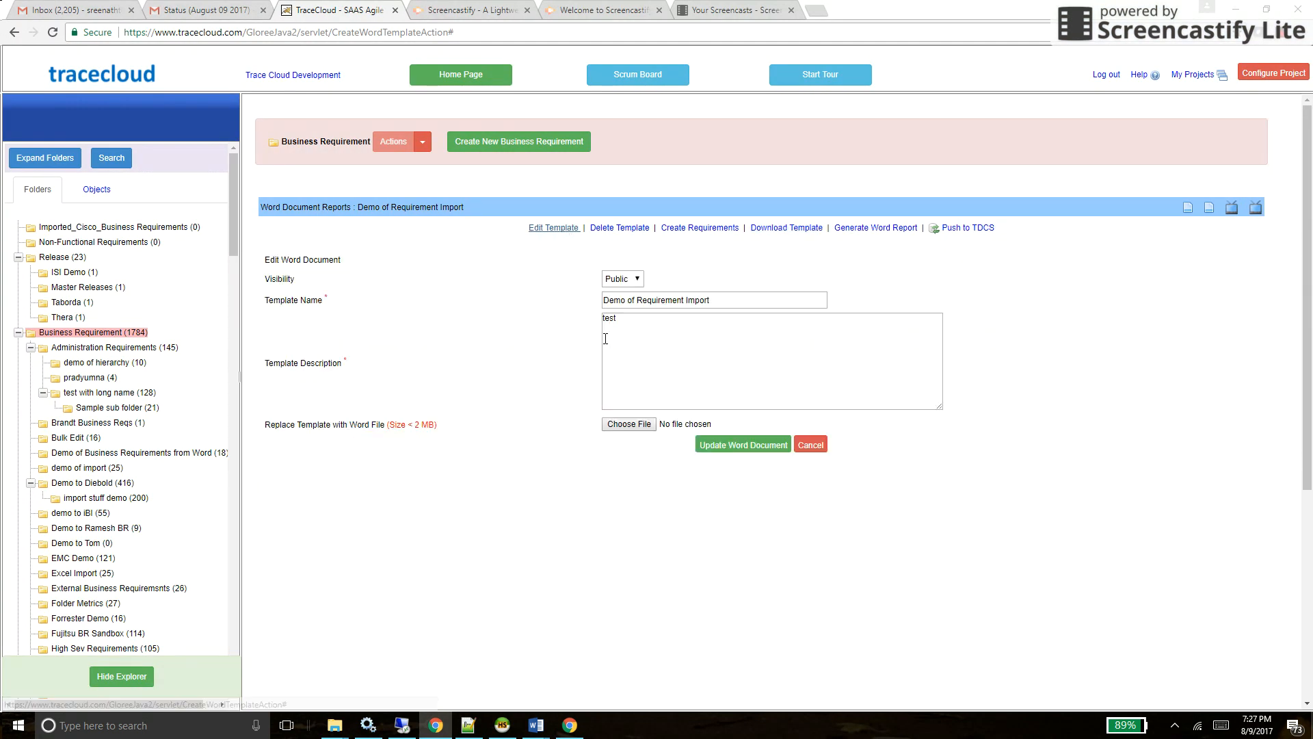
click(628, 424)
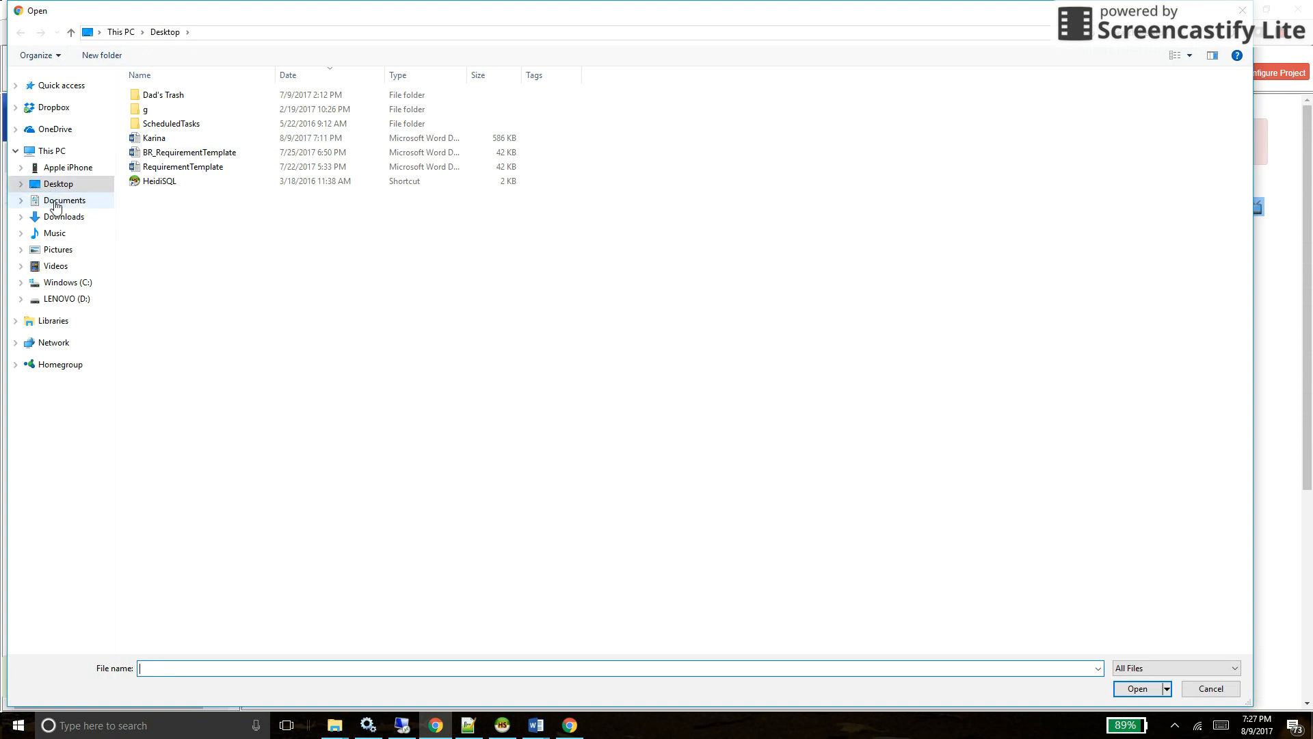
click(56, 216)
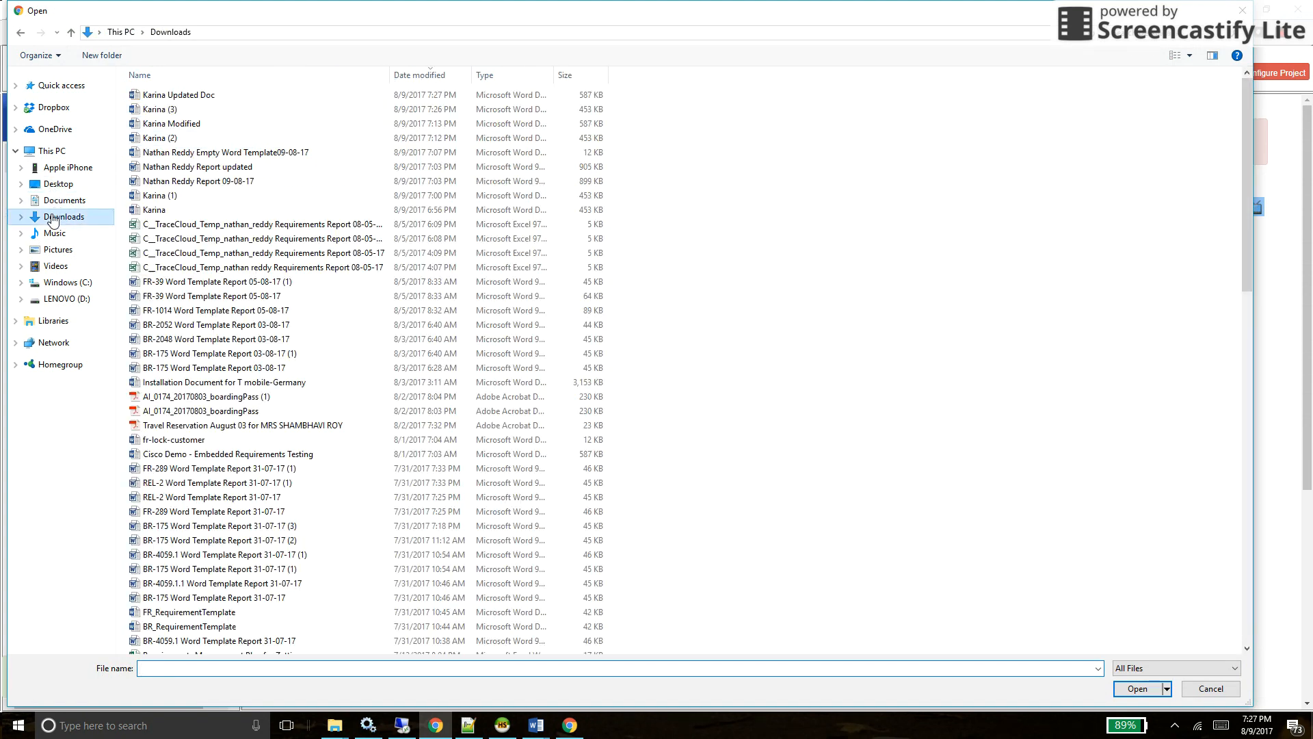
double_click(197, 96)
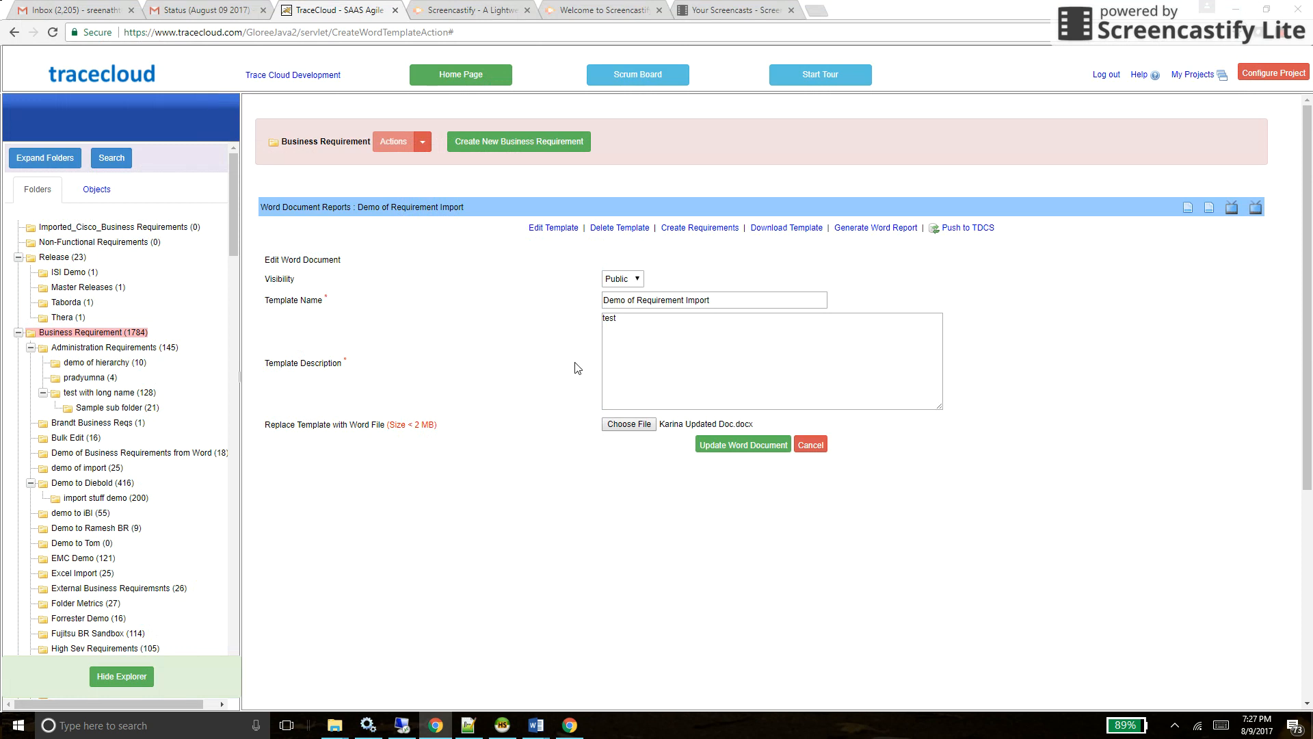
click(725, 444)
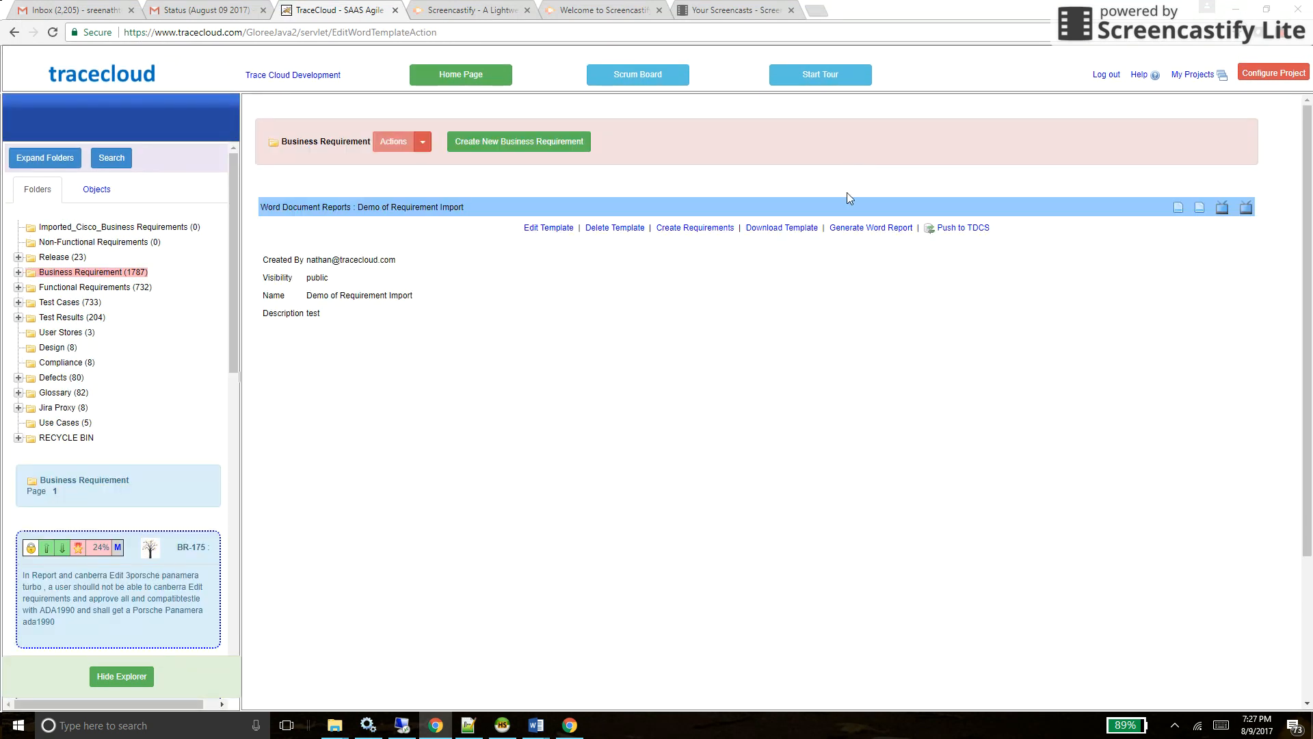
- Identify requirements in the updated document by Word Styles (Create & Update Requirements), using the Subtle Emphasis style
click(706, 228)
click(559, 300)
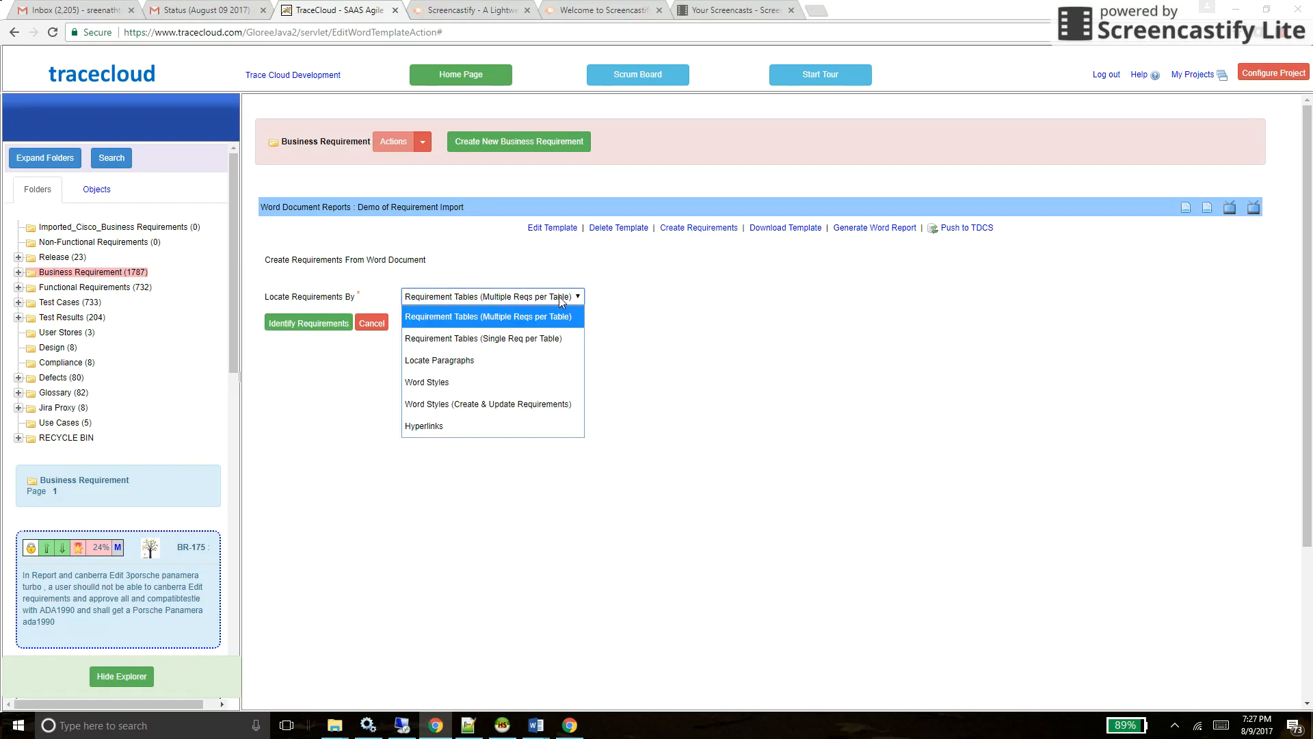
click(474, 405)
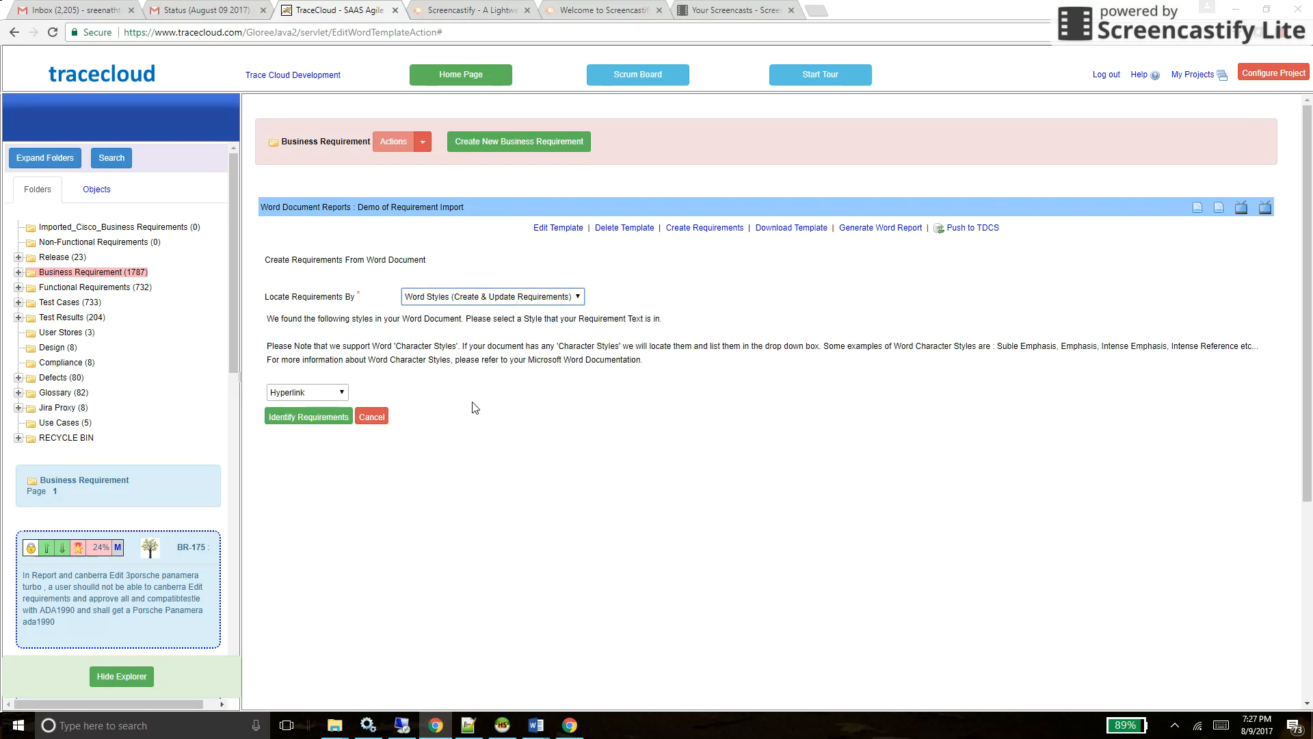
click(326, 396)
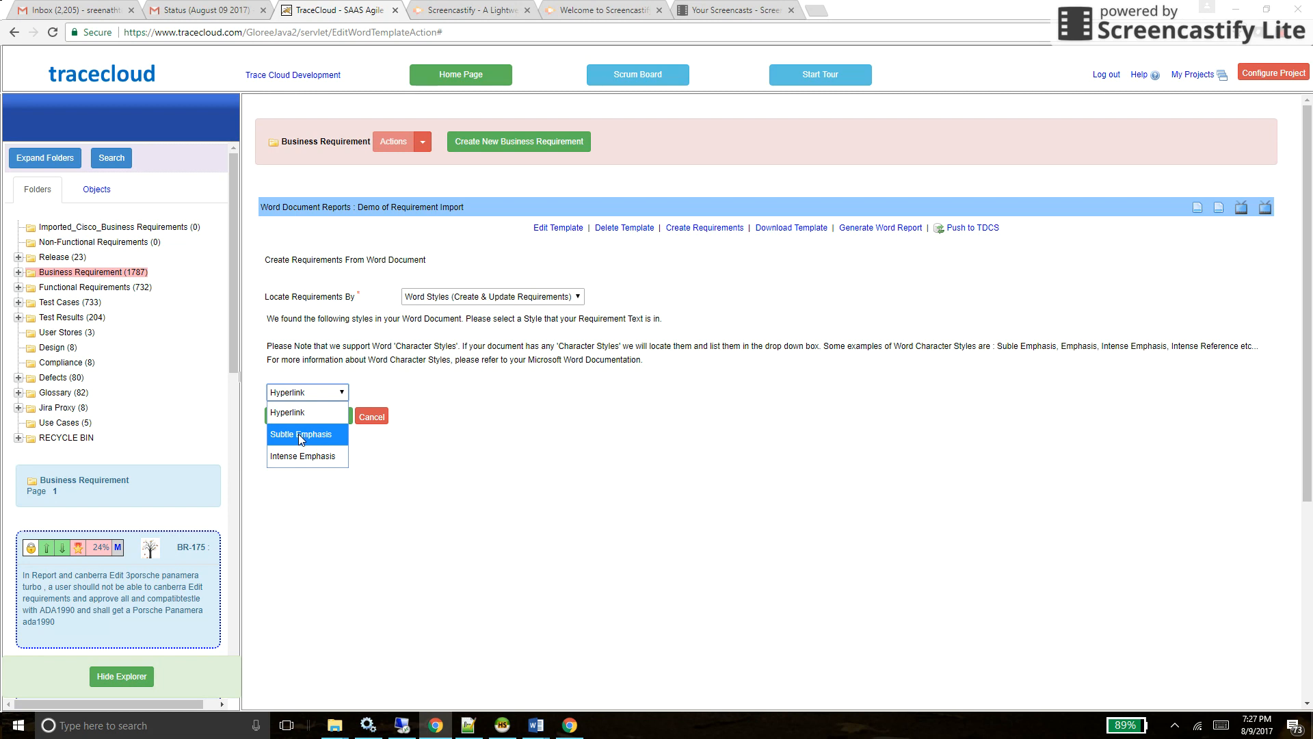
click(303, 434)
click(310, 419)
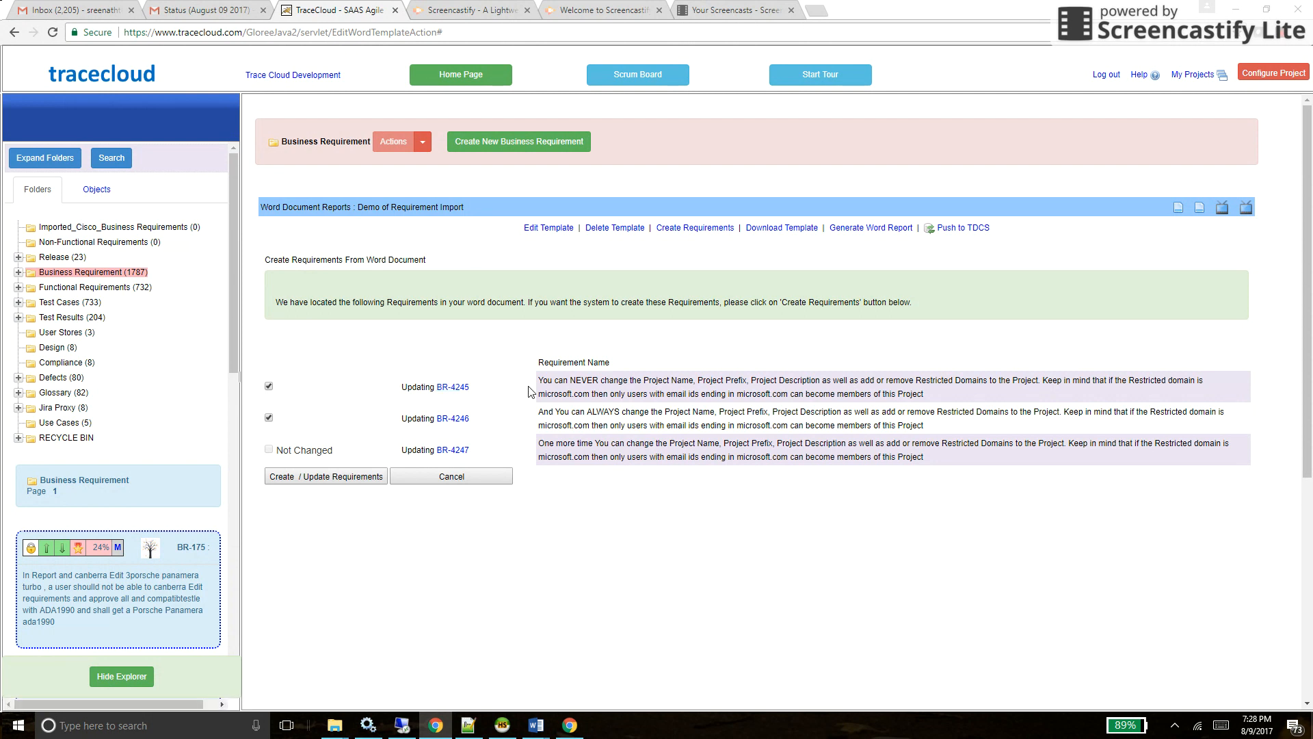
- Update requirements BR-4245 and BR-4246 from the document, and open the version change log of BR-4245
click(268, 417)
click(307, 484)
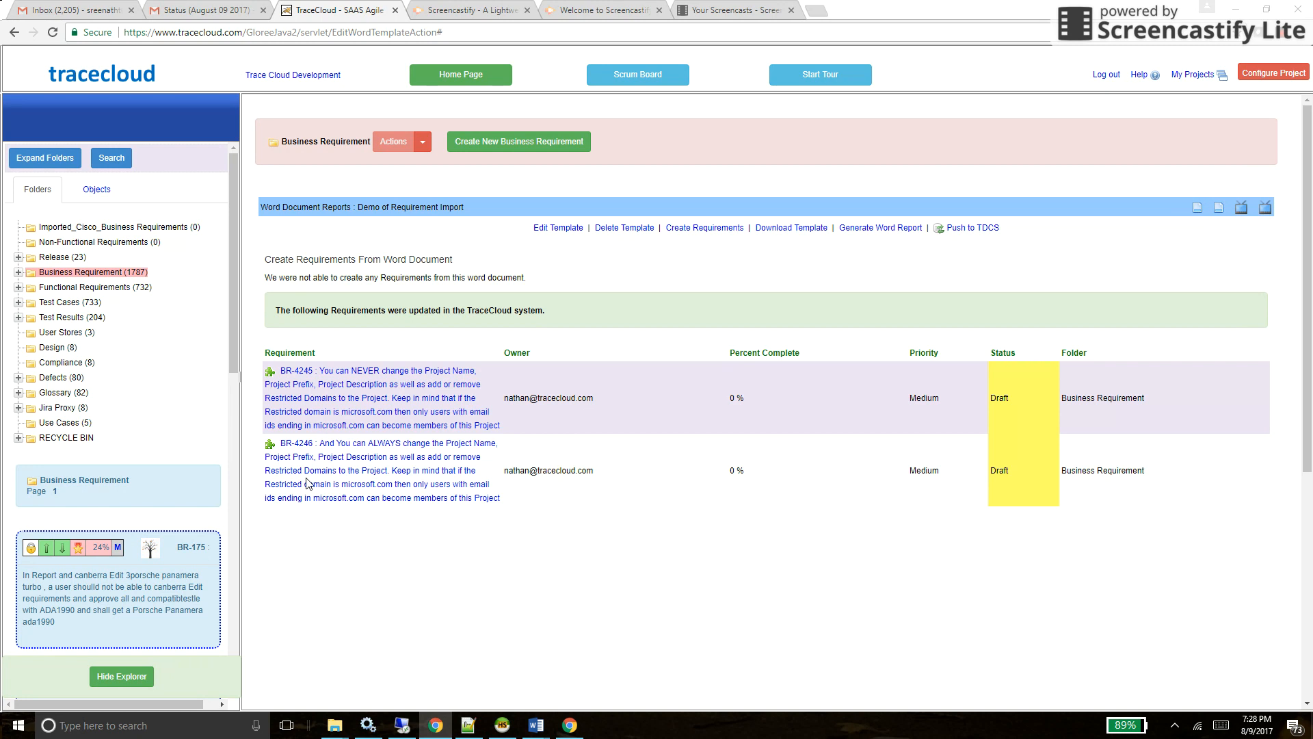
click(376, 385)
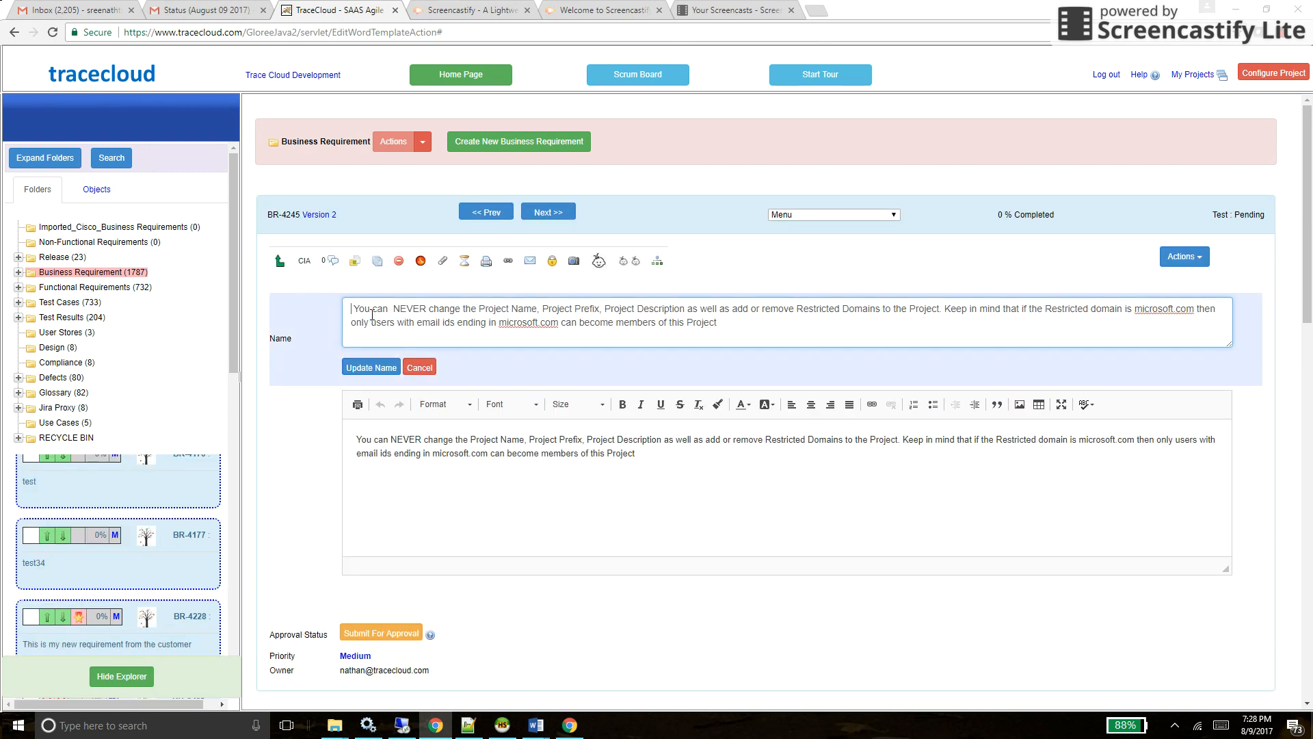
click(316, 216)
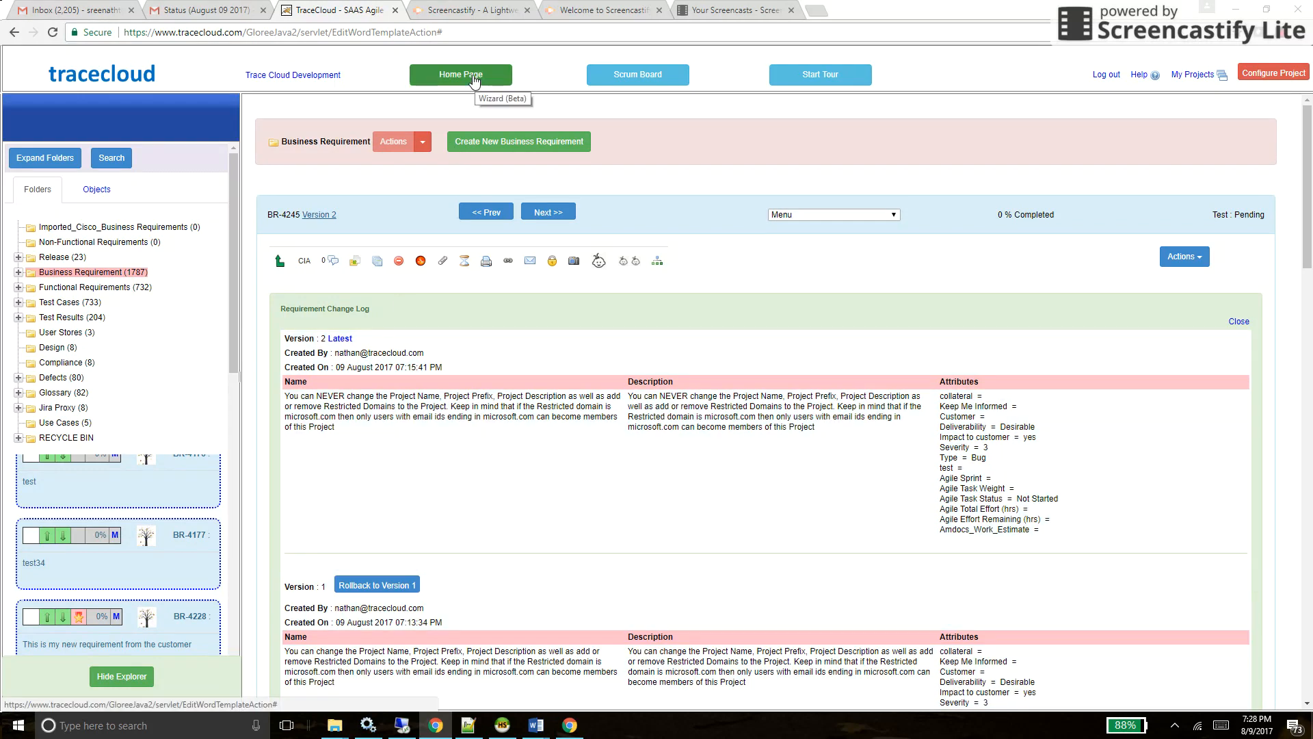
- Return to the home page and open the saved Word document report Cisco Demo Doc
click(475, 77)
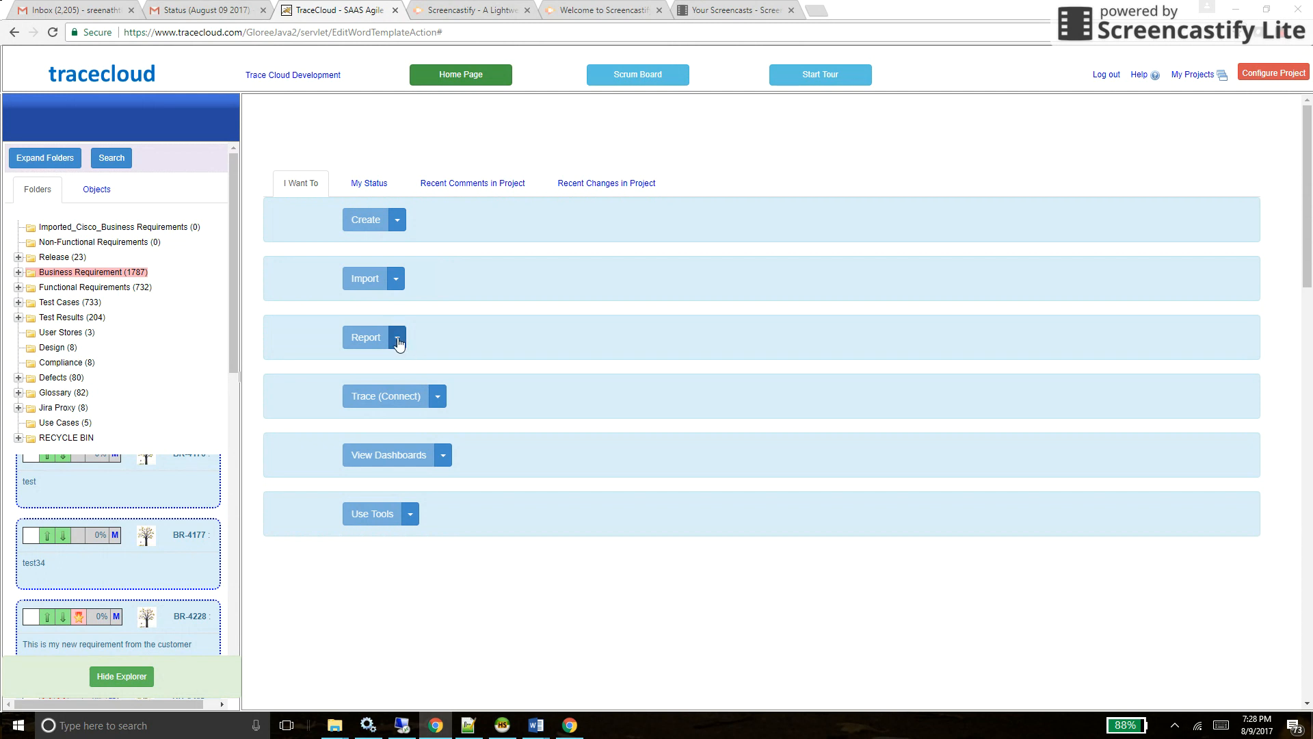
click(399, 343)
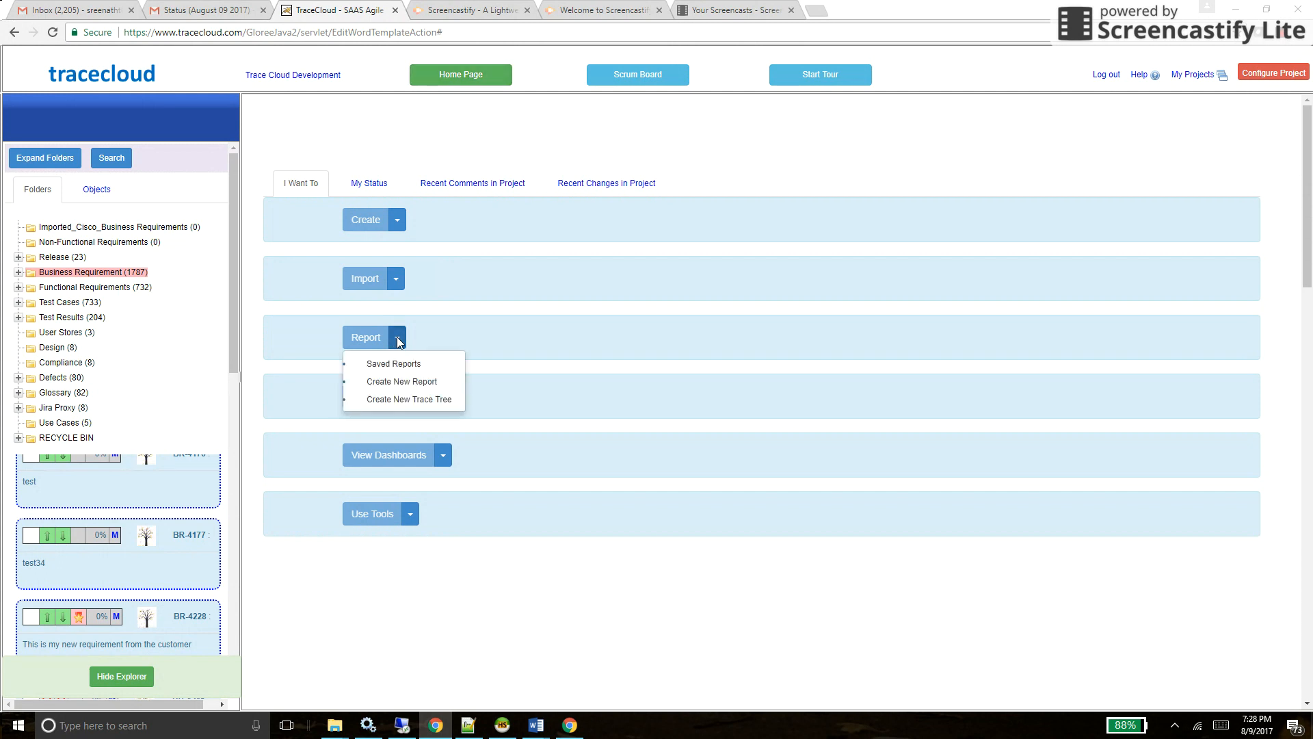
click(395, 365)
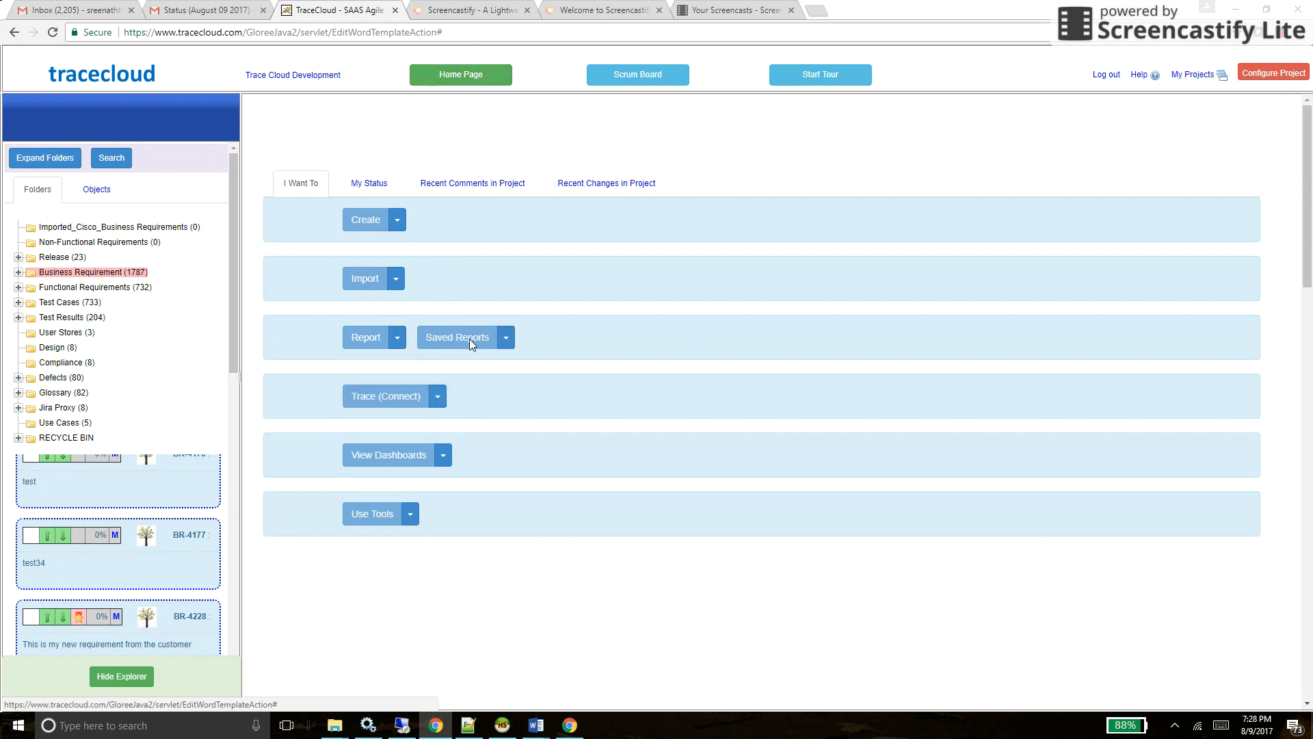
click(507, 338)
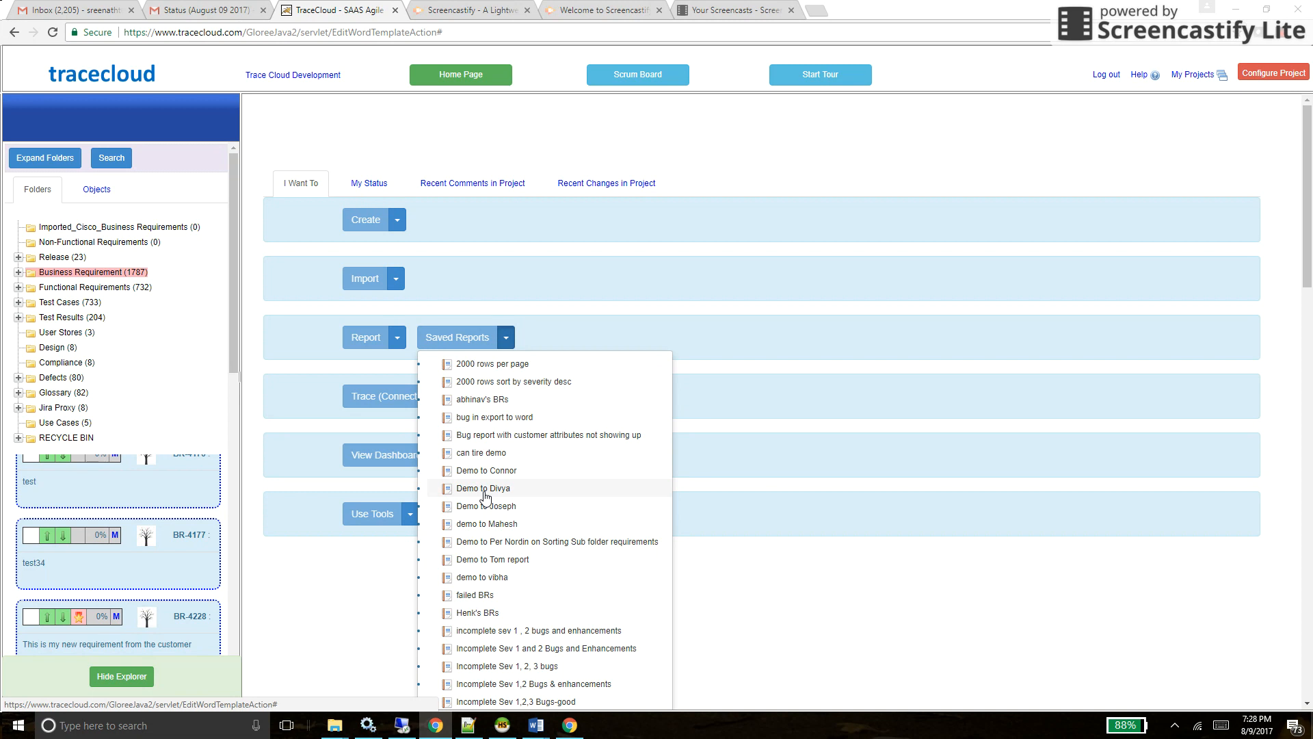
scroll(485, 496, down, 8)
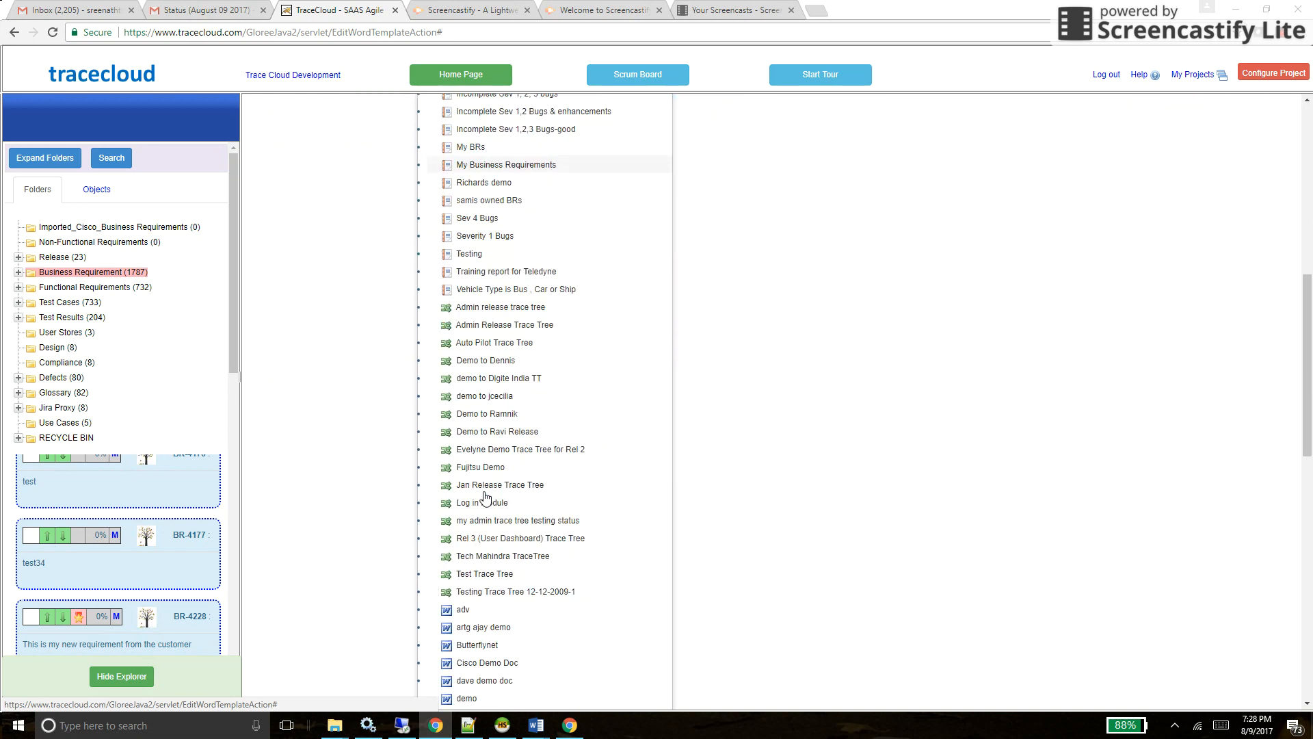
scroll(485, 495, down, 3)
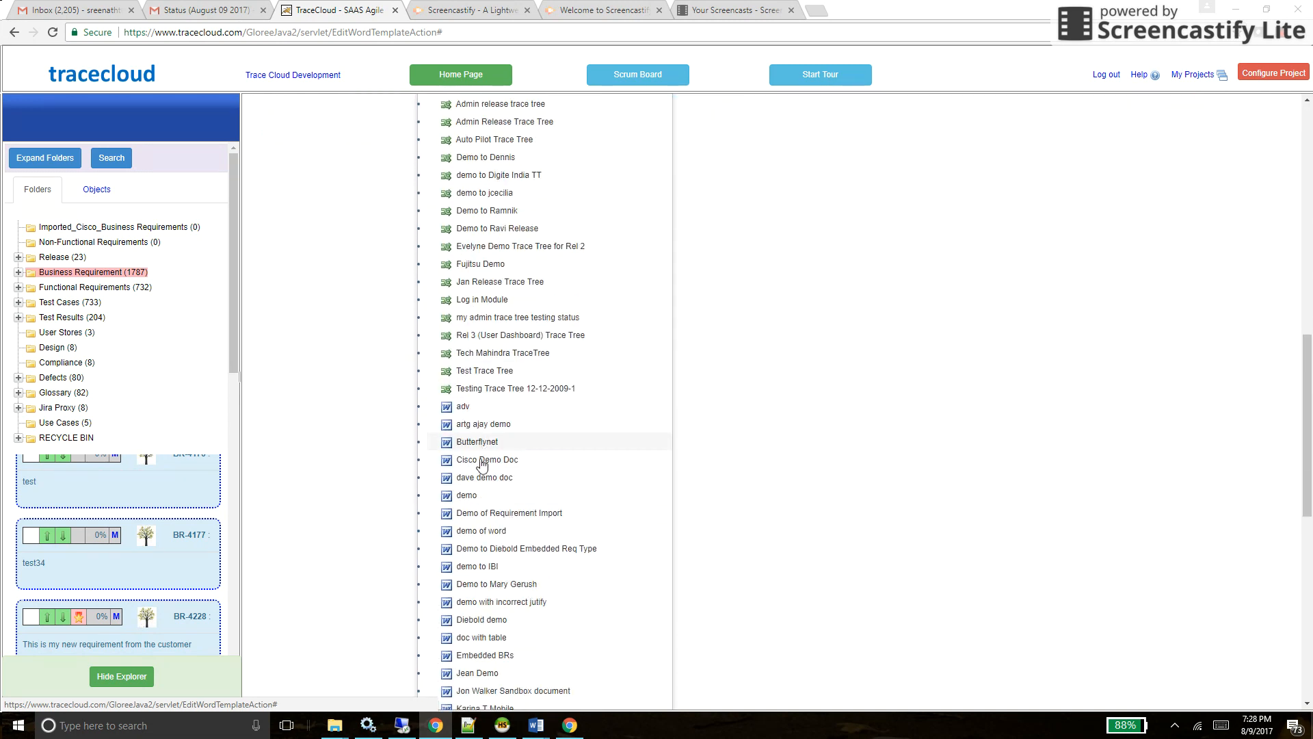
click(483, 459)
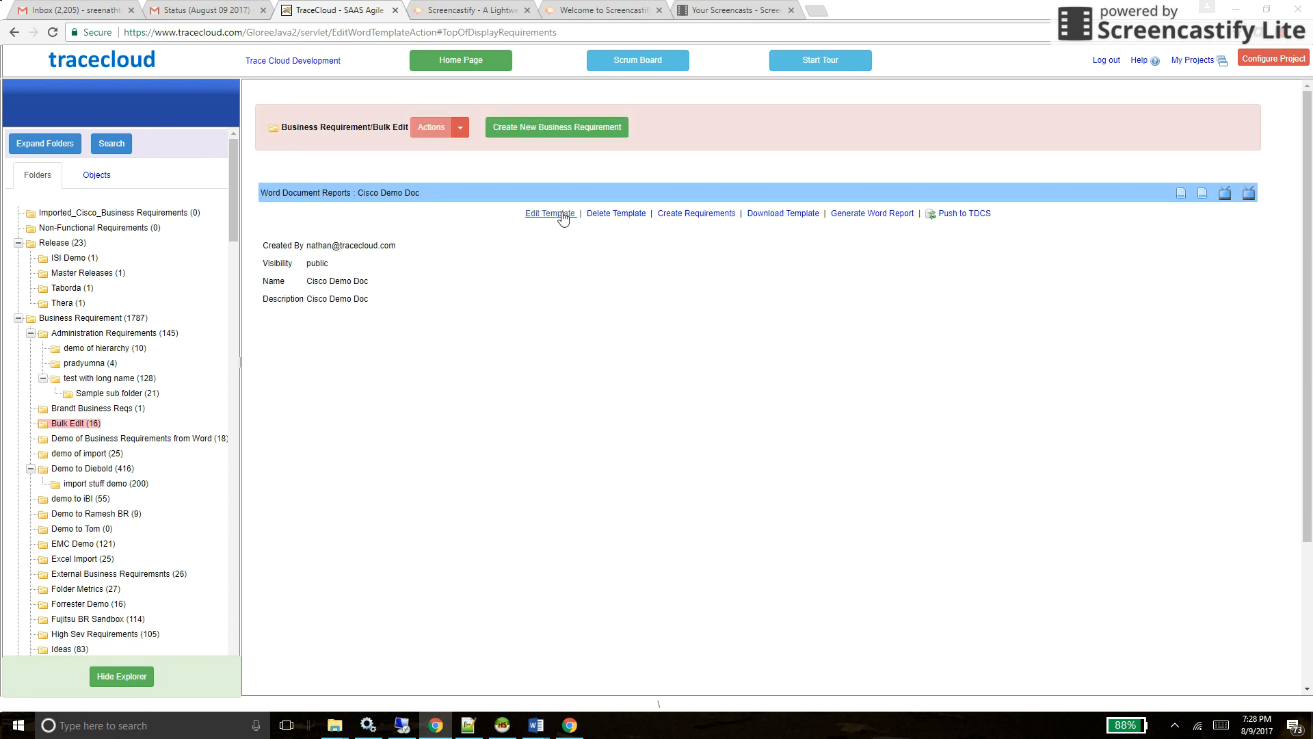
- Switch to the Karina document in Word to review its Subtle Emphasis requirement paragraphs, and return to TraceCloud
key(alt+Tab)
key(alt+Tab)
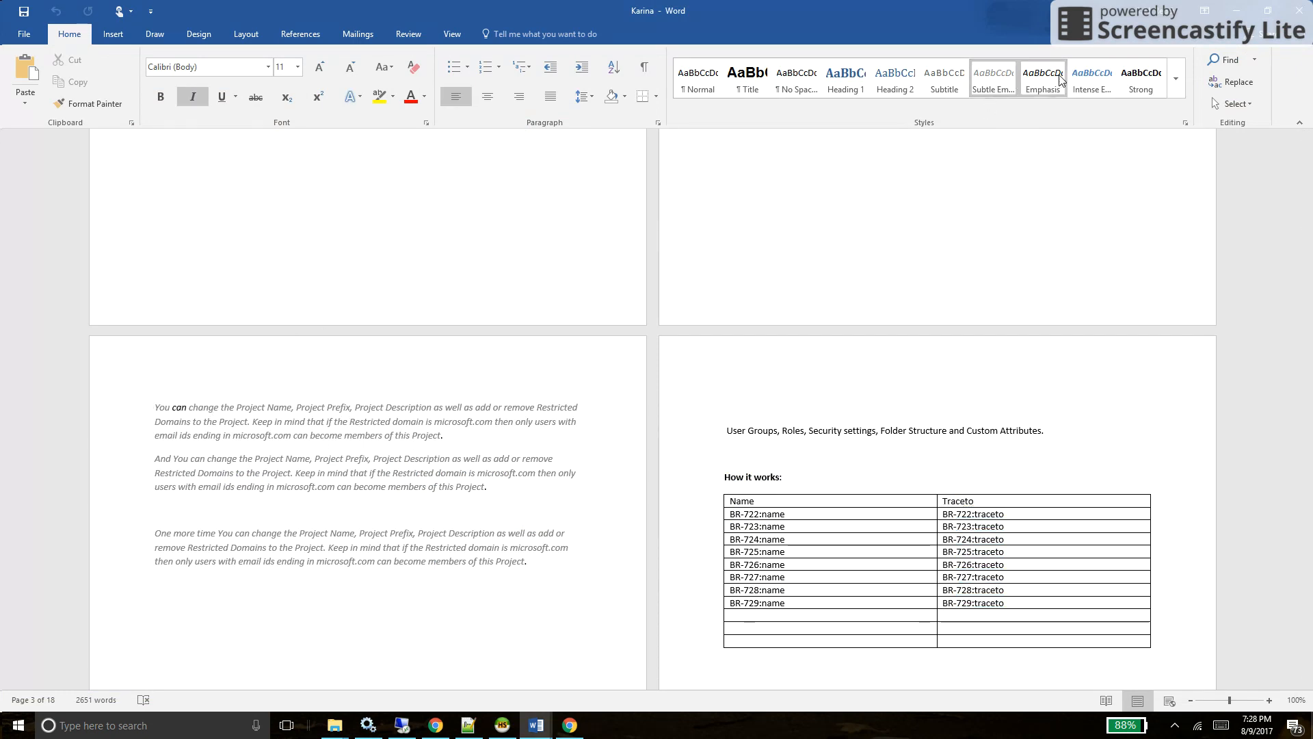
key(alt+Tab)
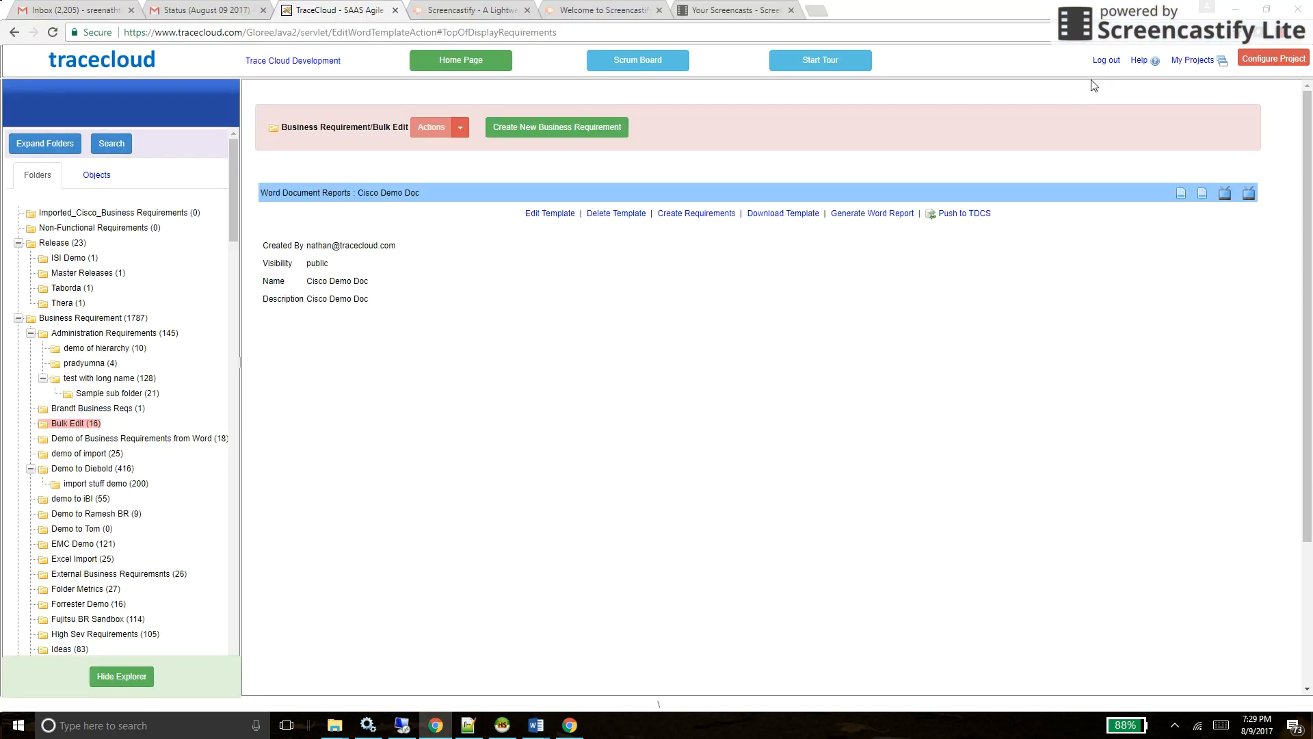
- Identify requirements in Cisco Demo Doc by Word Styles (Create & Update Requirements), using the Subtle Emphasis style
click(697, 213)
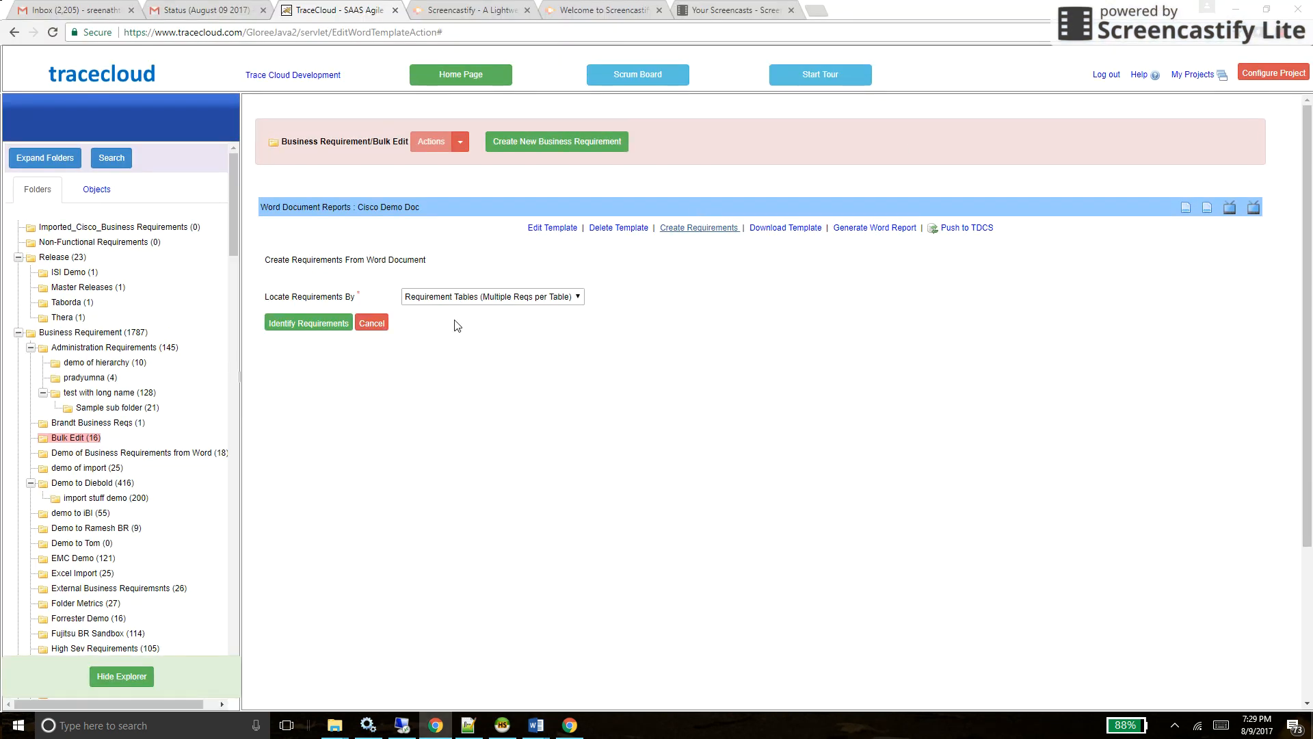
click(482, 302)
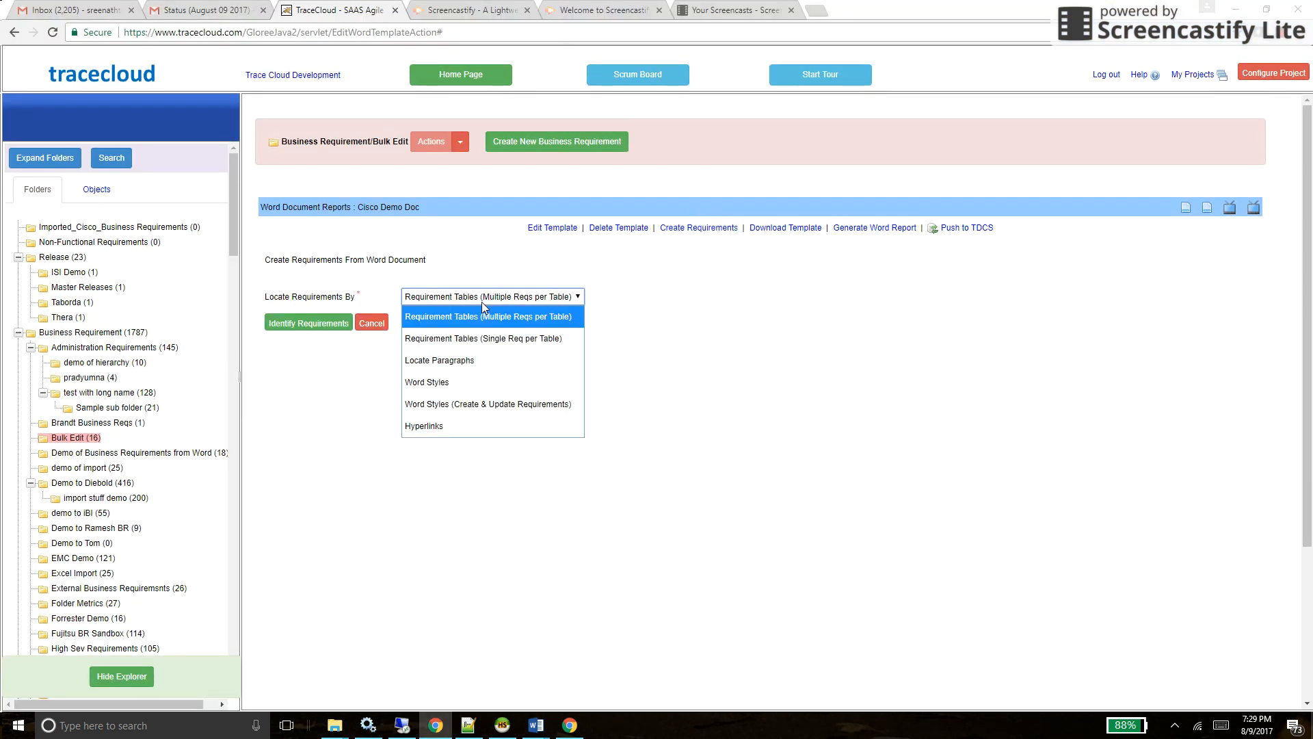
click(454, 404)
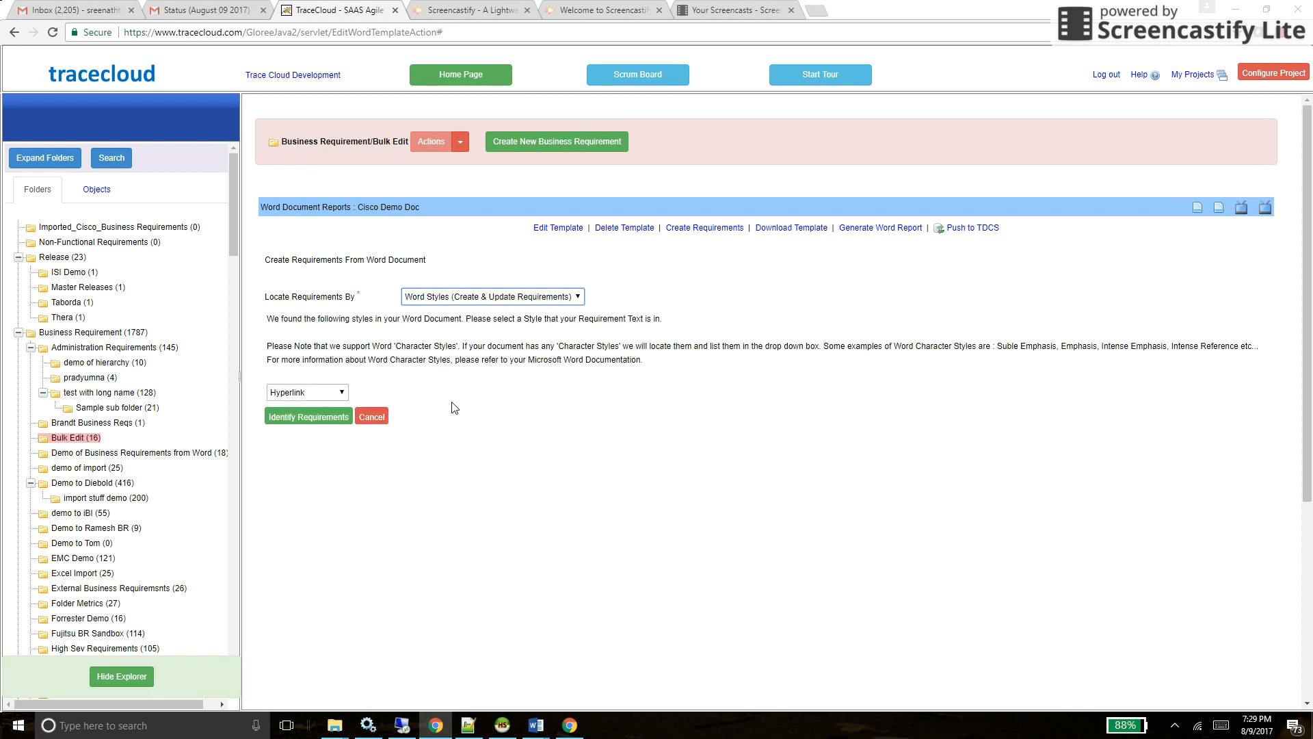
click(338, 390)
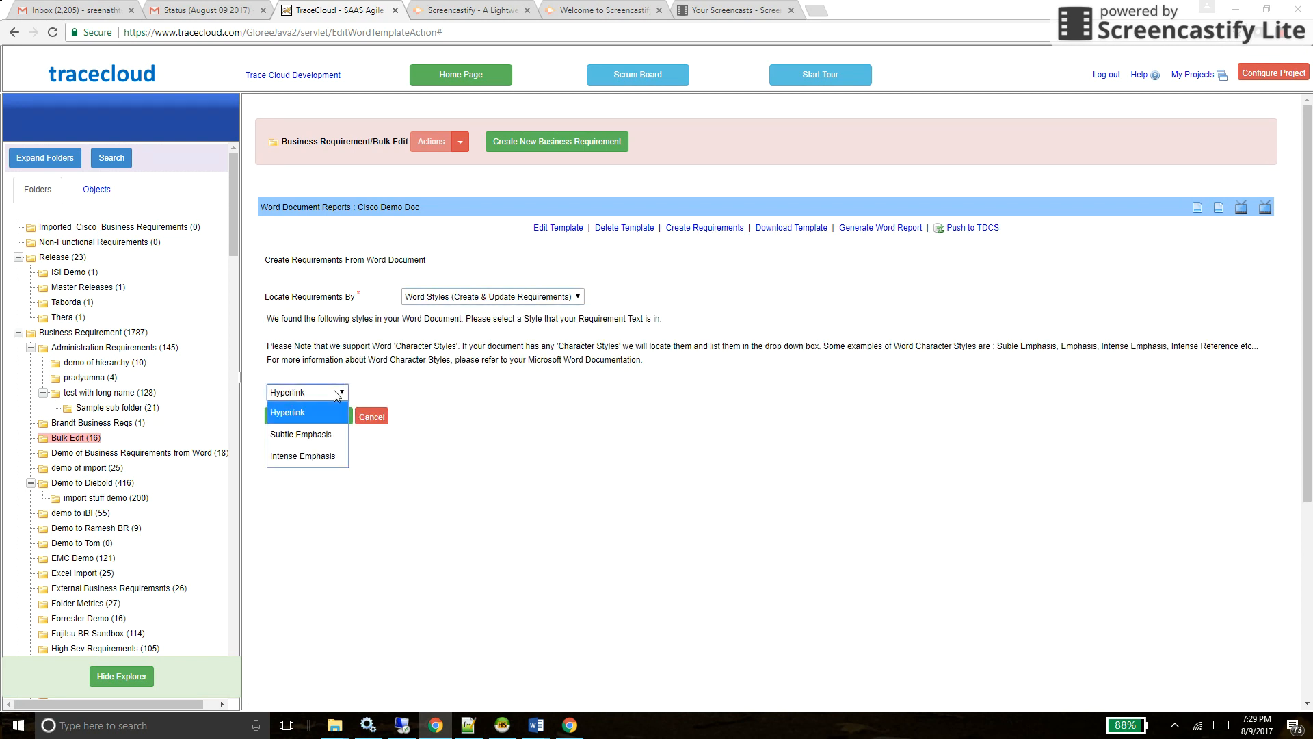
click(303, 434)
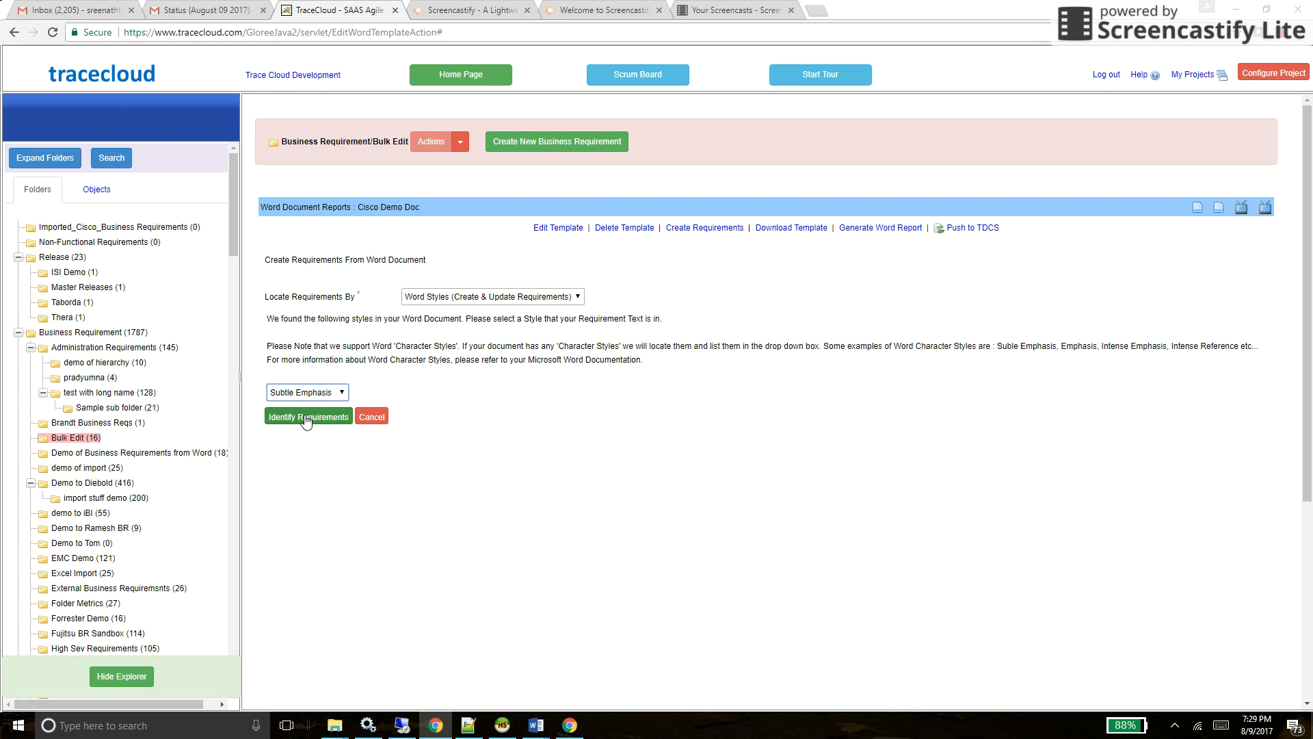
click(307, 420)
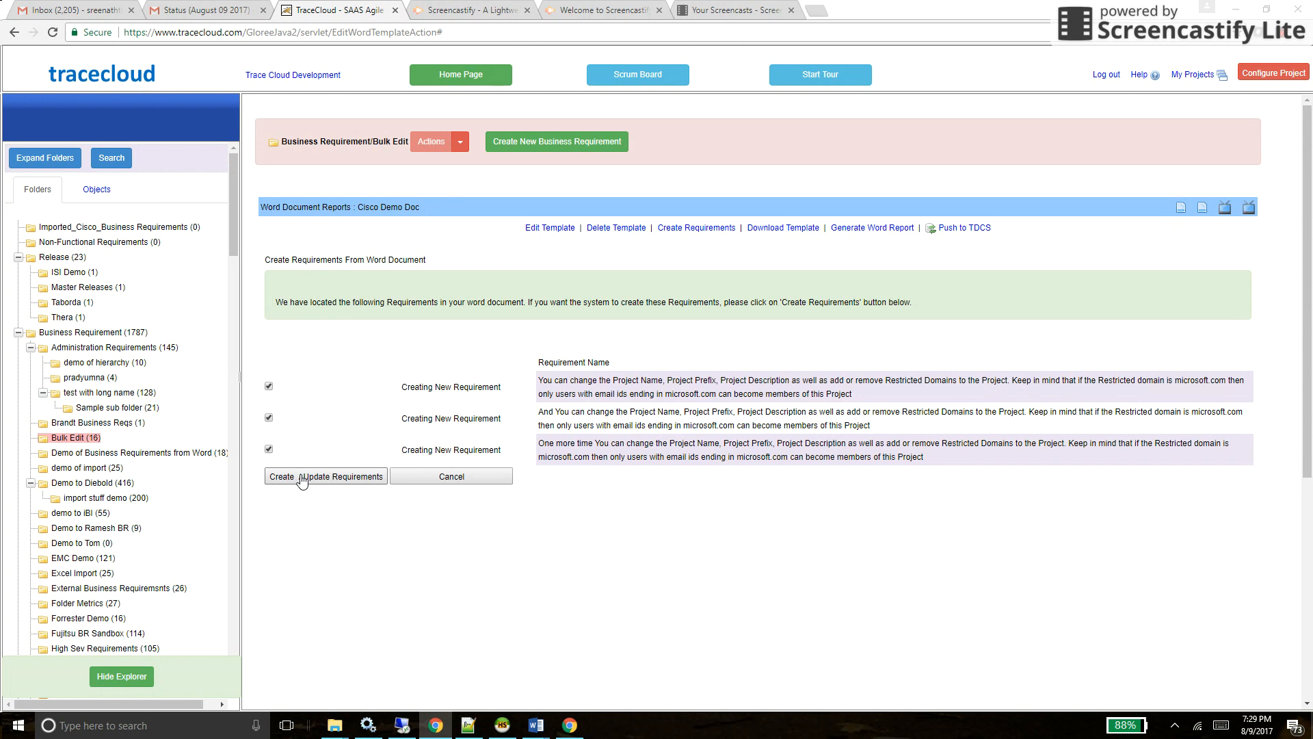
- Switch to Karina Updated Doc in Word to compare its tagged requirement paragraphs, and return to TraceCloud
key(alt+Tab)
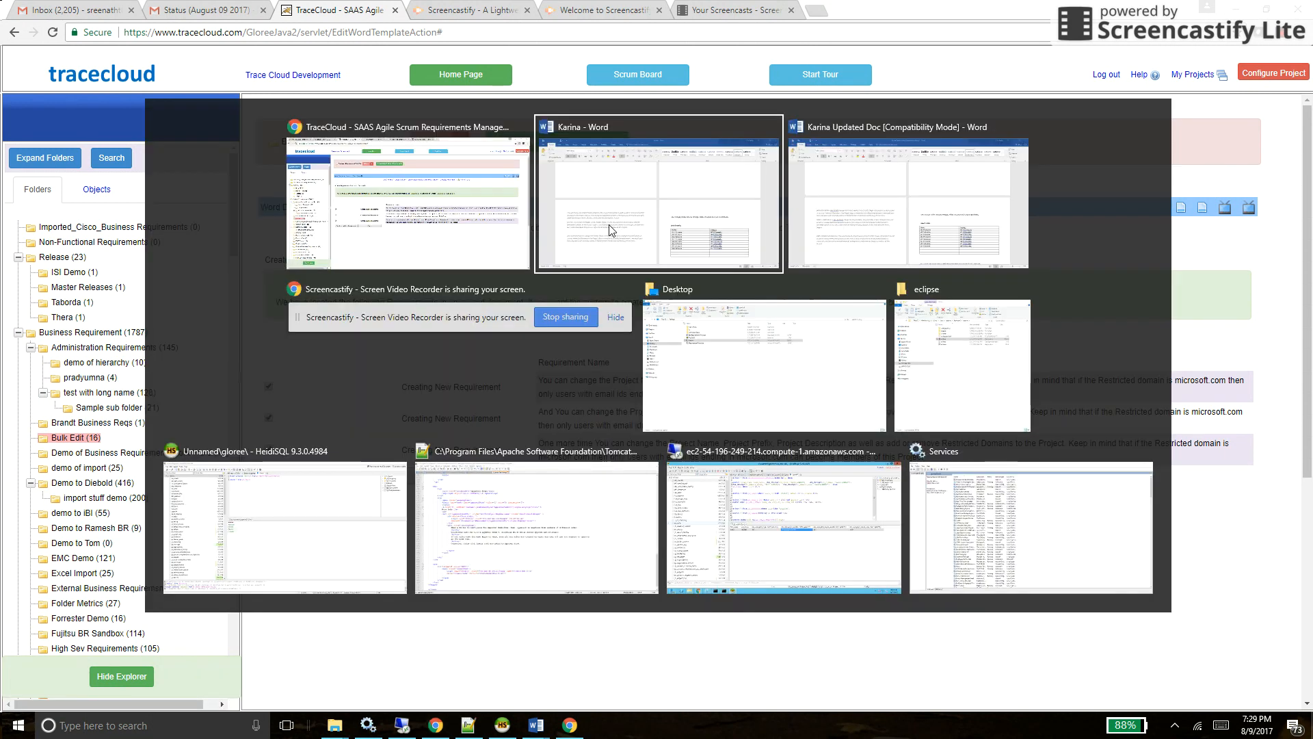
key(alt+Tab)
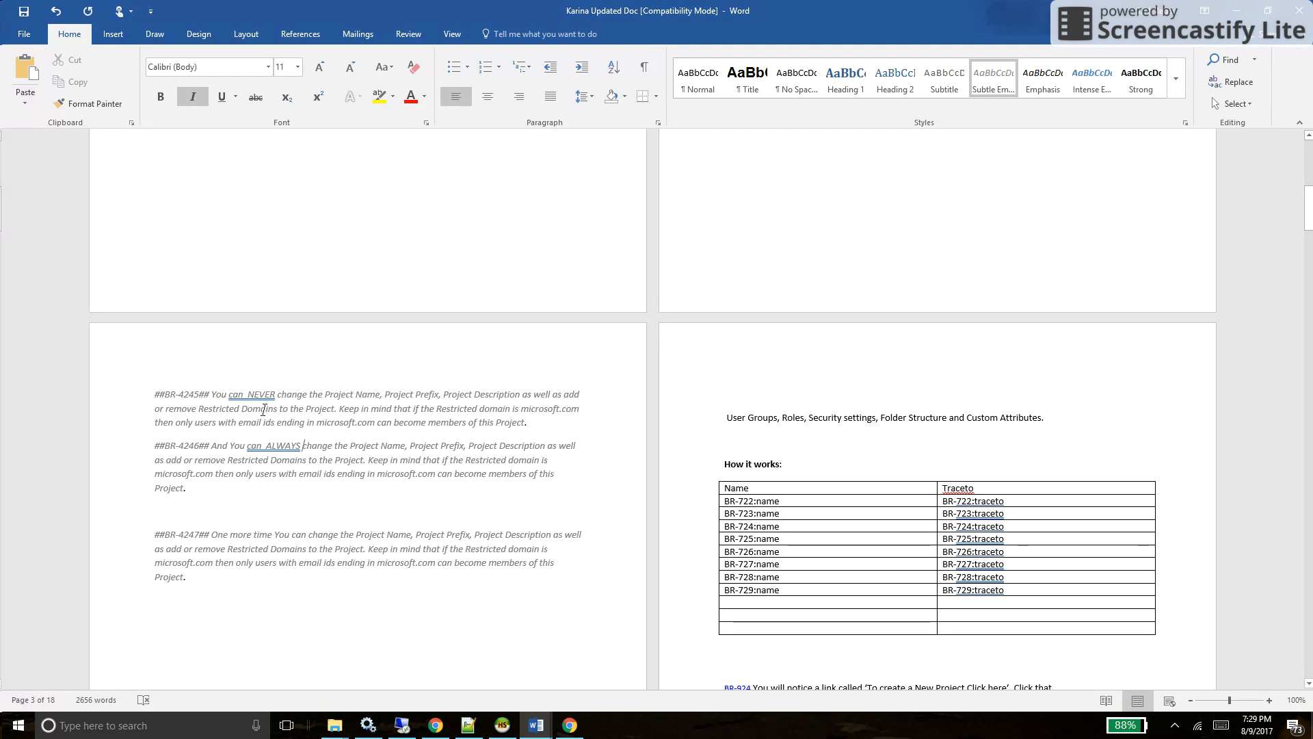
key(alt+Tab)
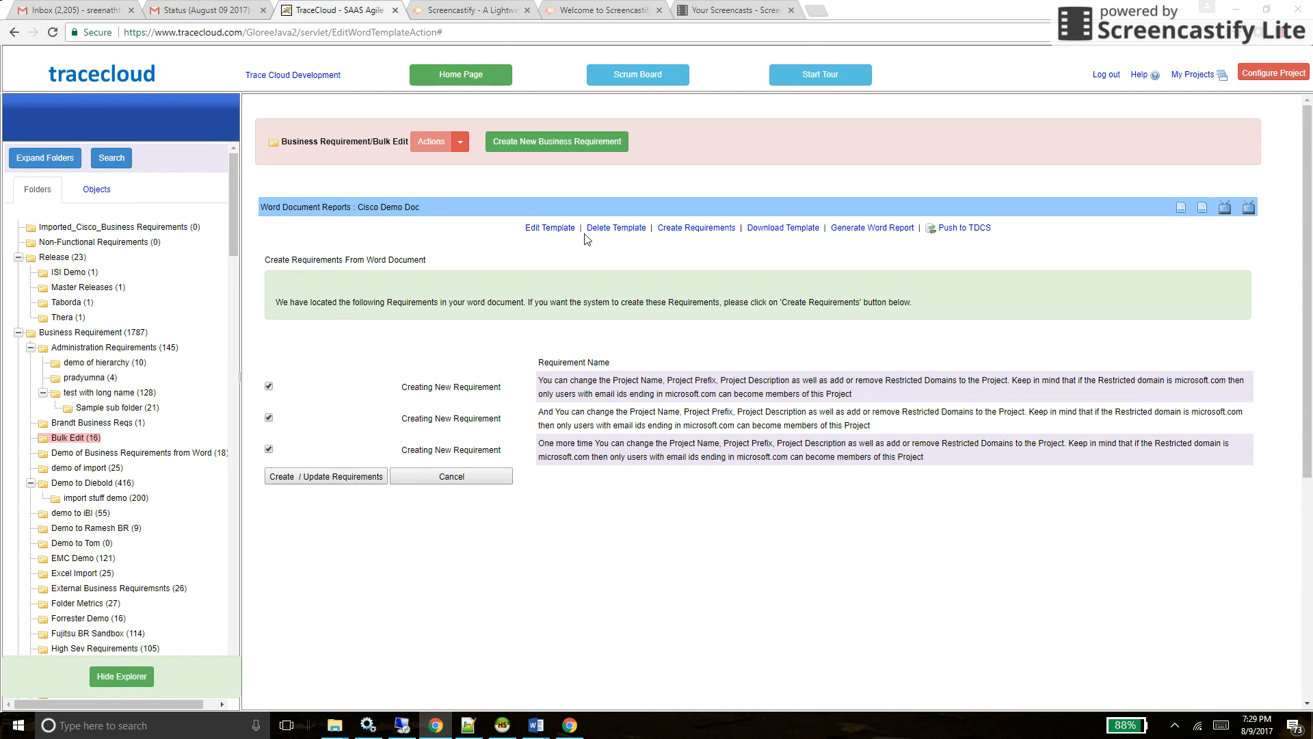
- View the Cisco Demo Doc template's edit form, and identify its Subtle Emphasis requirements again by Word Styles (Create & Update Requirements)
click(555, 229)
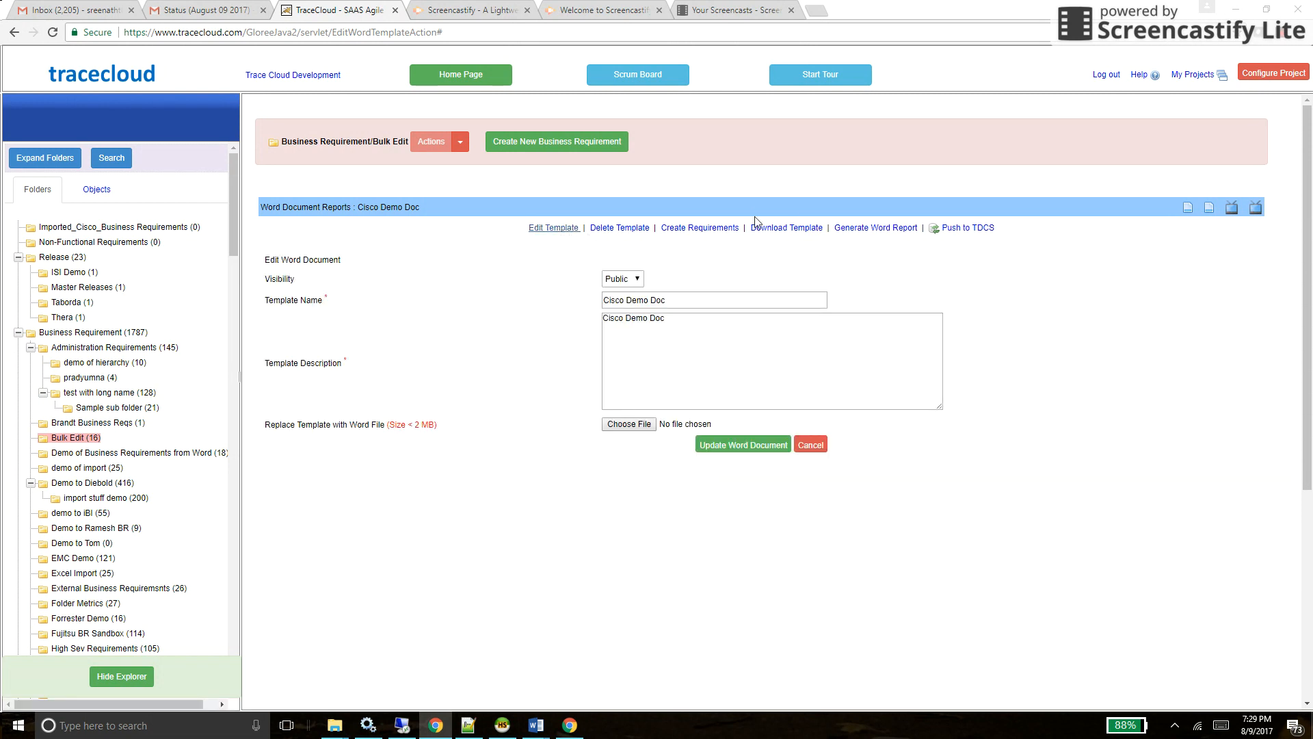
click(711, 228)
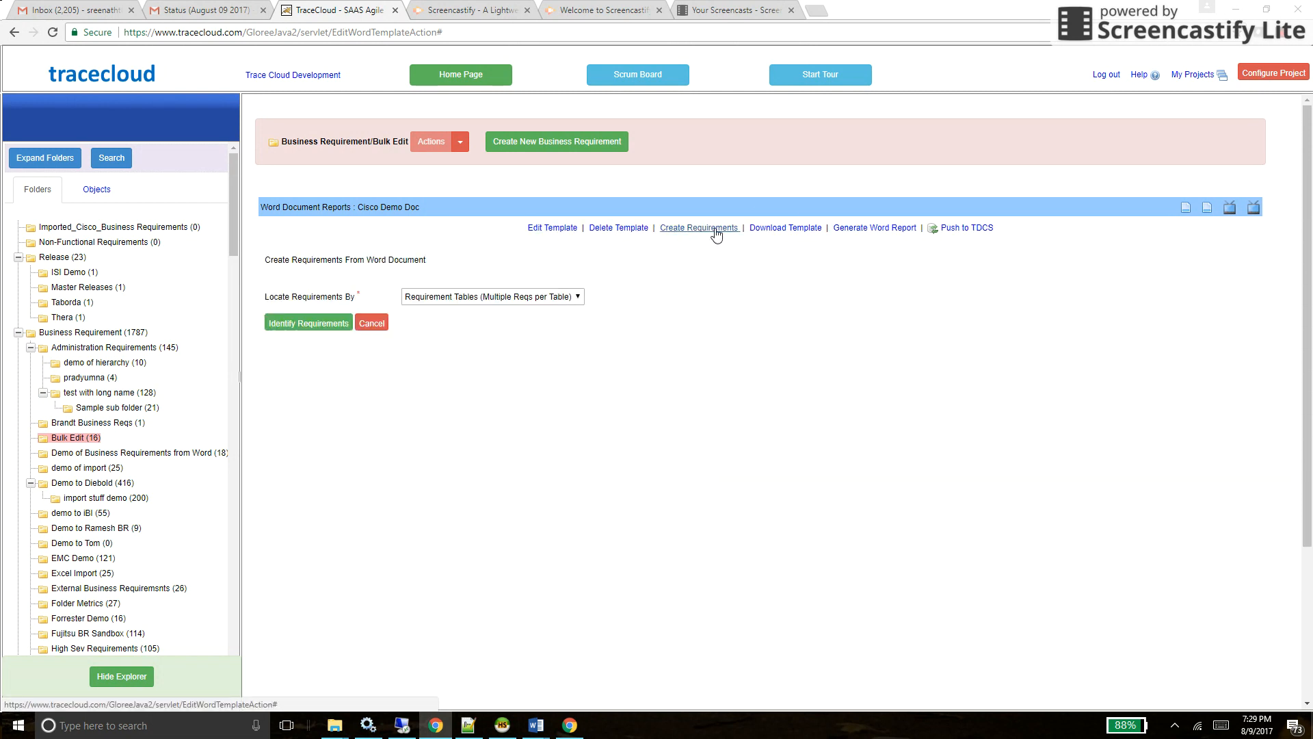
click(551, 297)
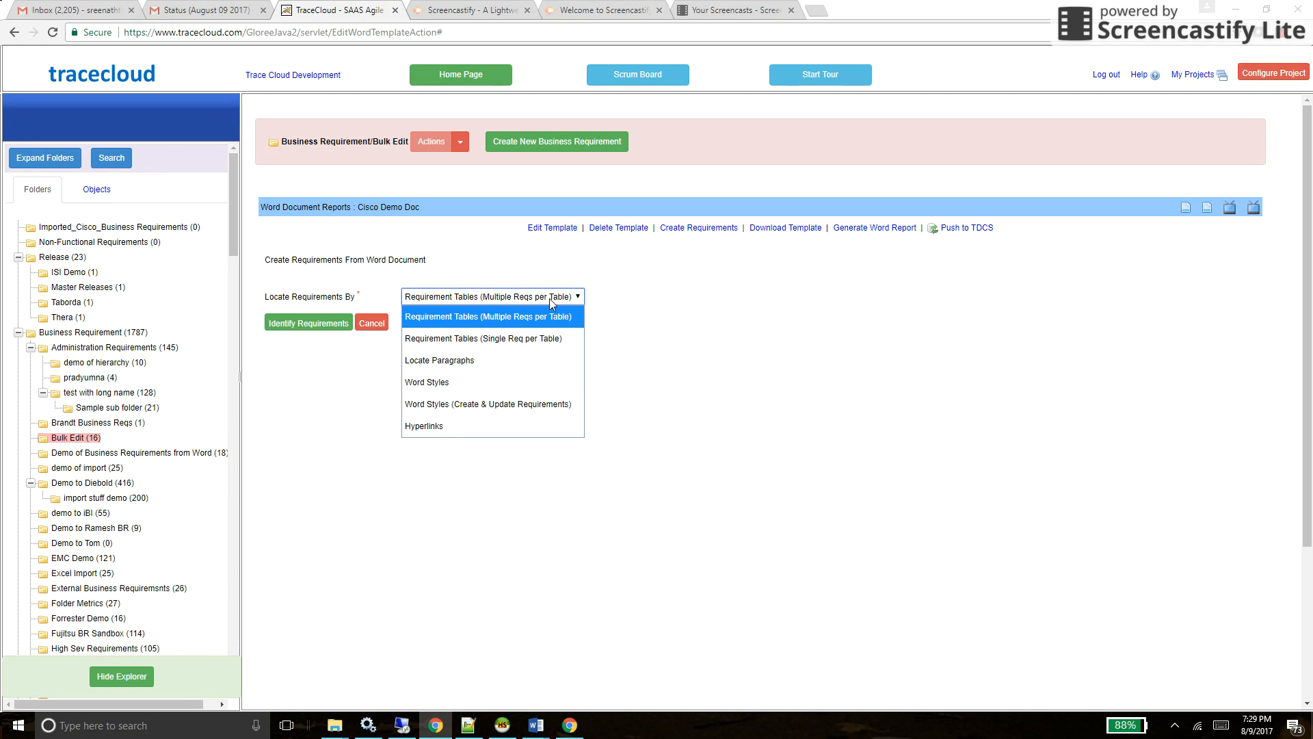
click(498, 404)
click(330, 394)
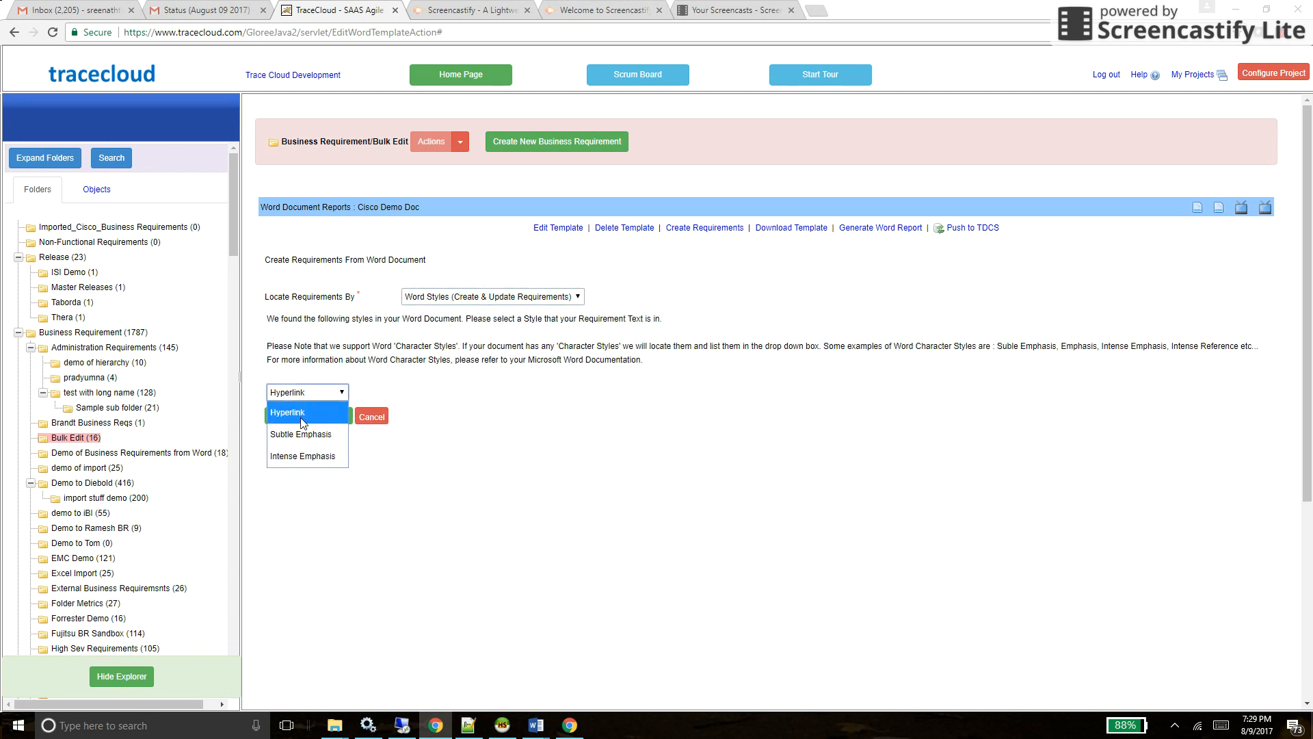
click(294, 433)
click(306, 419)
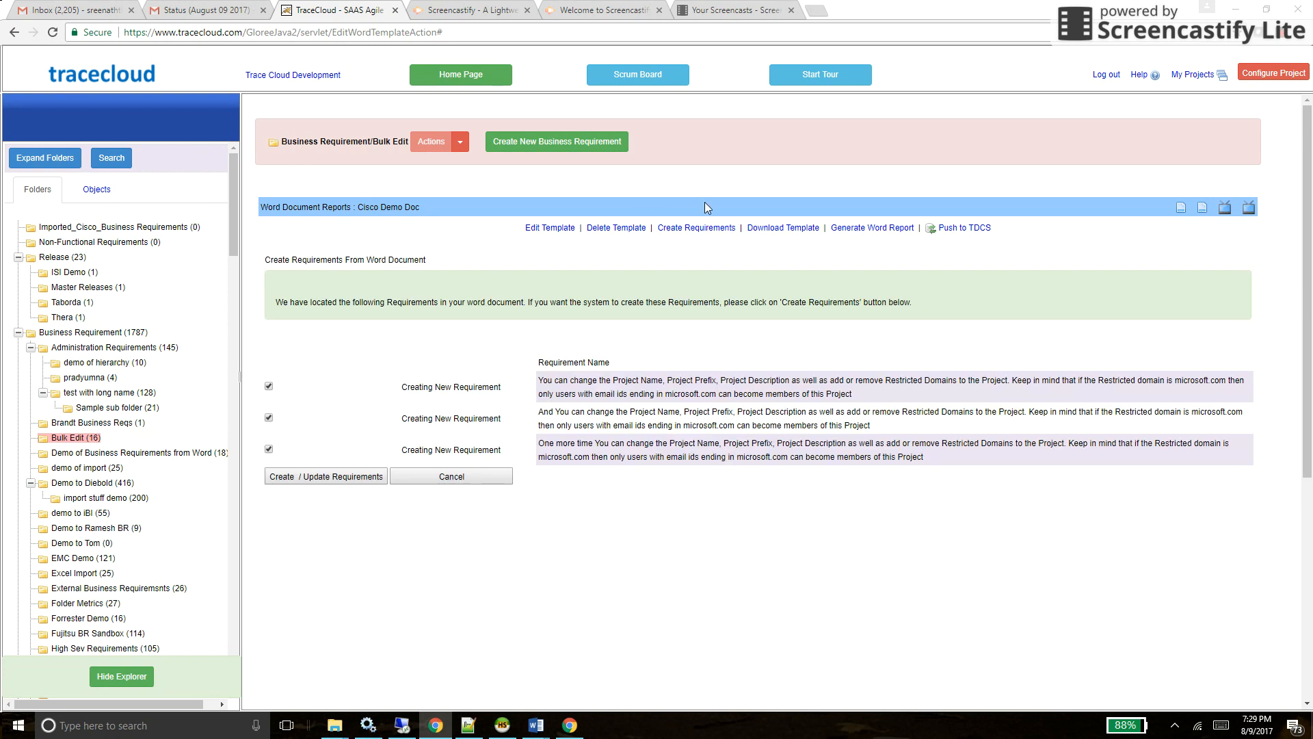
- Restart creating requirements from the Cisco Demo Doc template
click(696, 226)
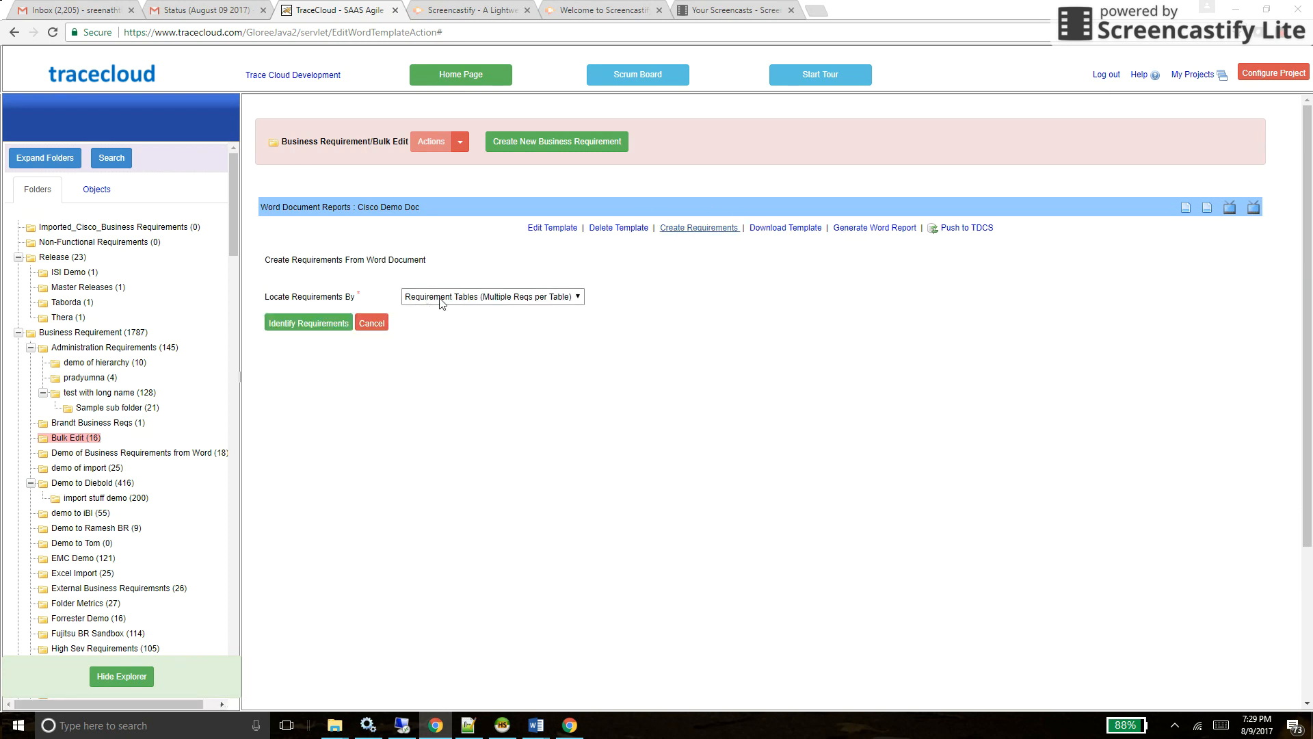